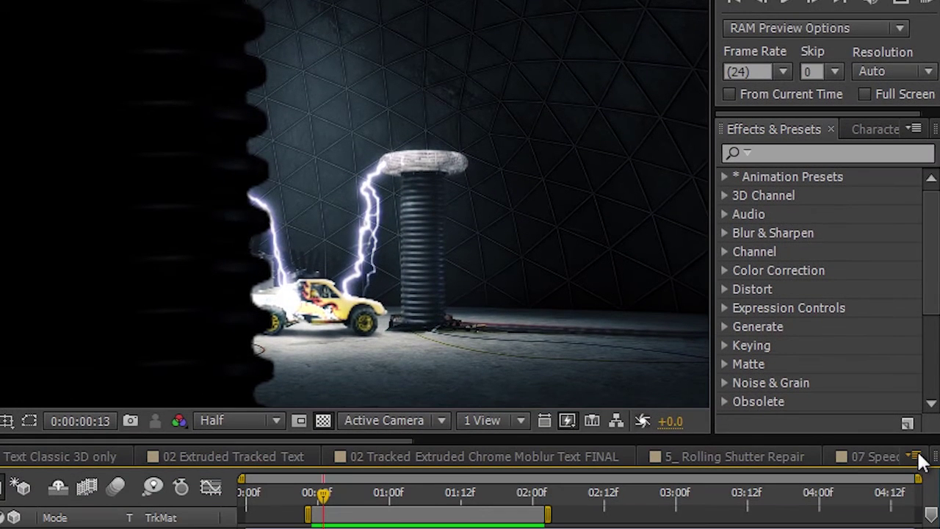
Open the Timeline panel menu and dismiss it without changing any option.
click(916, 457)
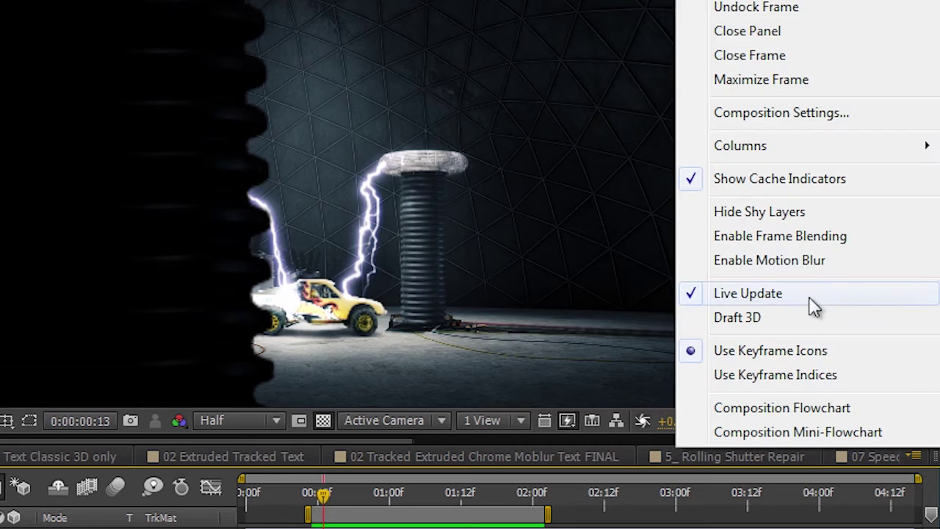
click(791, 179)
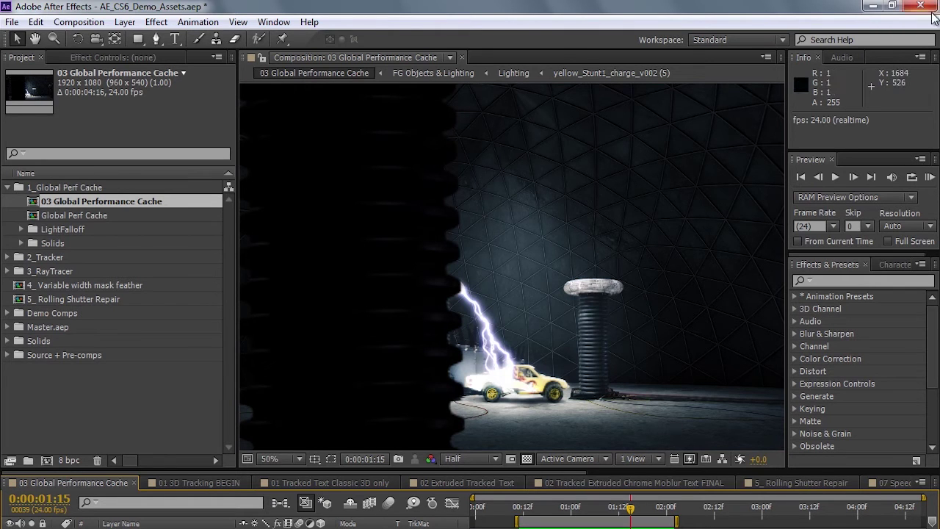
Quit After Effects without saving, then relaunch the AE_CS6_Demo_Assets project from the desktop.
click(923, 6)
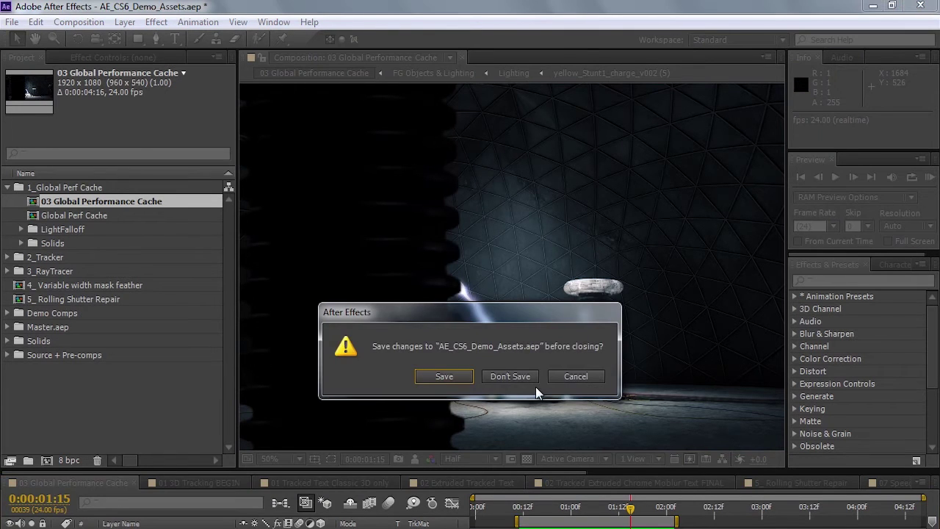
click(509, 376)
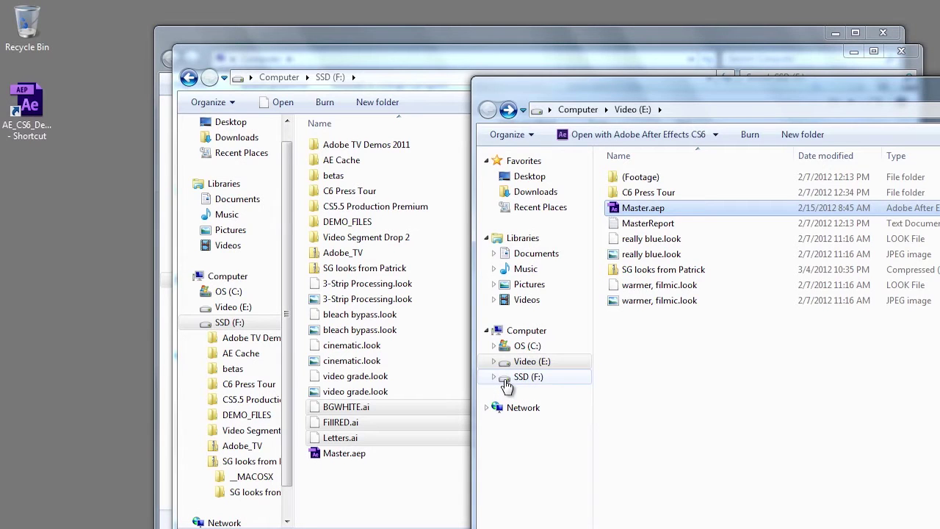
double_click(27, 107)
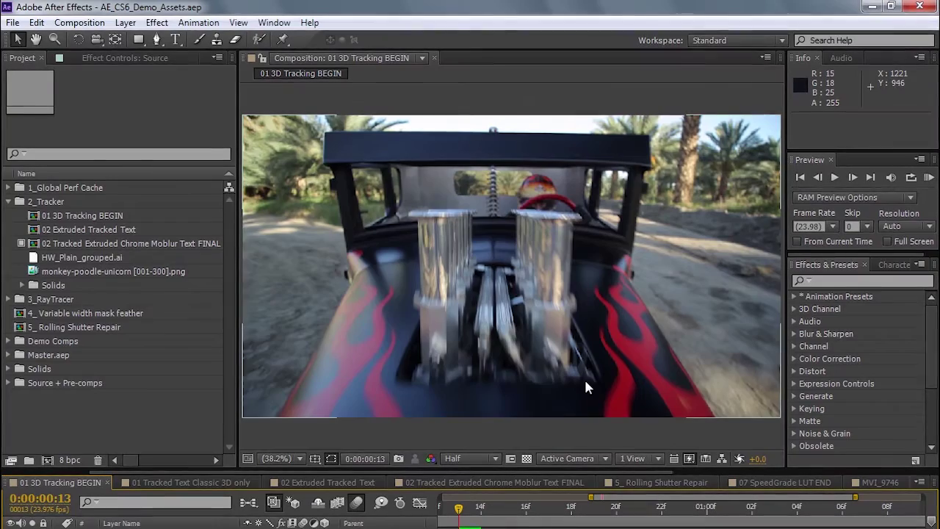
Open the 03 Global Performance Cache comp from the 1_Global Perf Cache folder and play it to cache frames.
click(9, 188)
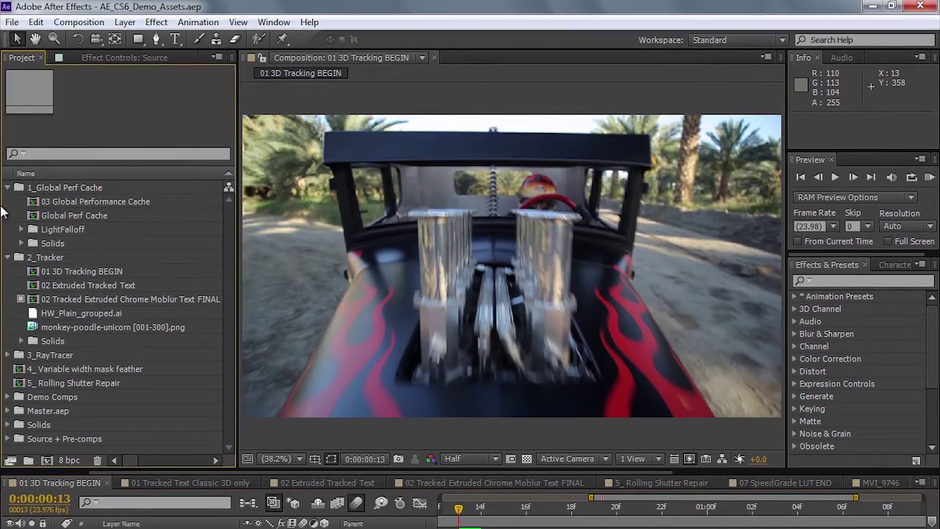
double_click(62, 201)
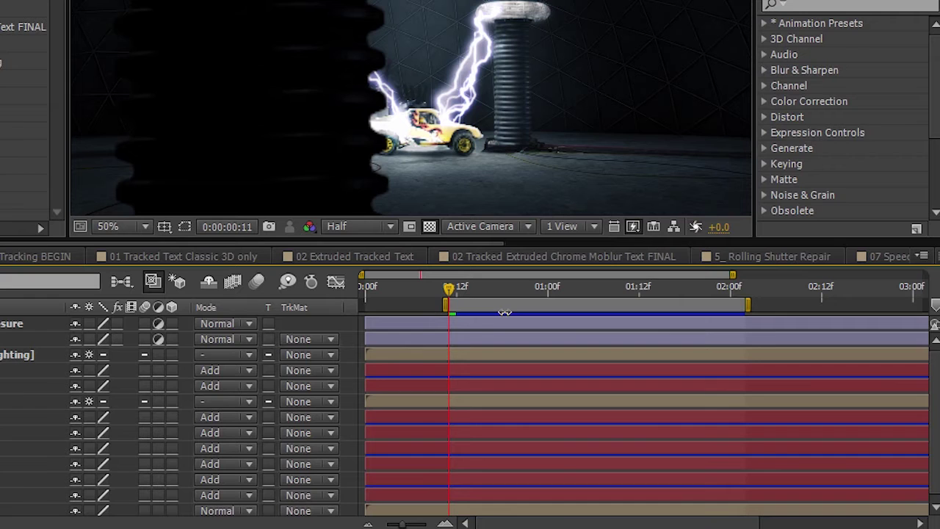
key(space)
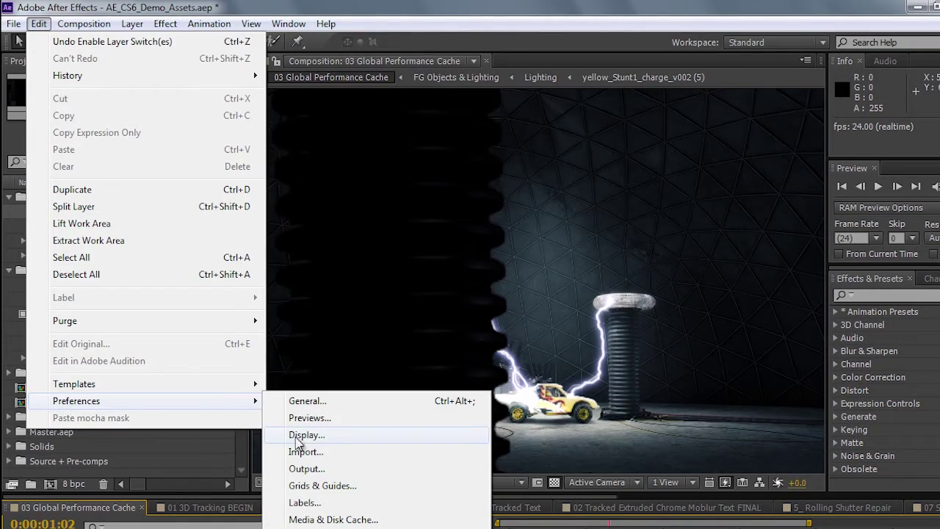
Empty the disk cache in F:\AE Cache from the Media & Disk Cache preferences and close Preferences.
click(318, 519)
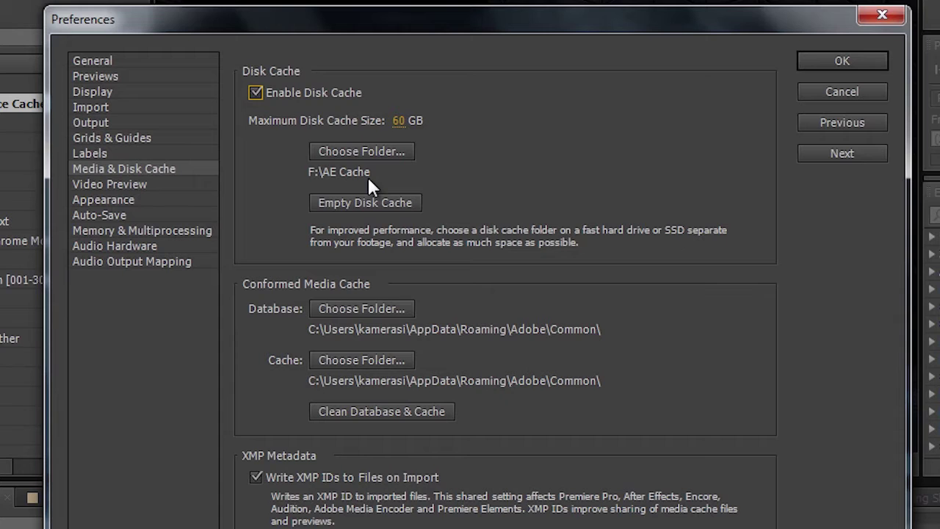
click(353, 202)
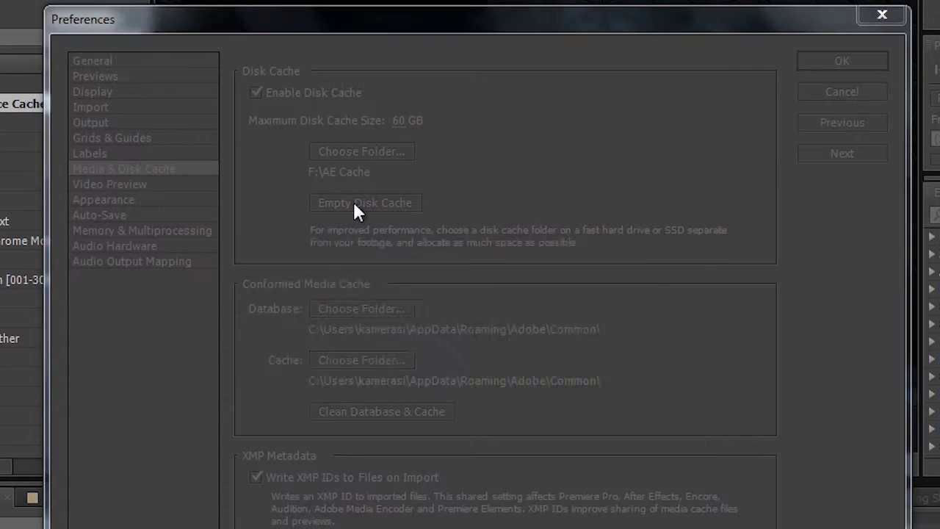
click(535, 349)
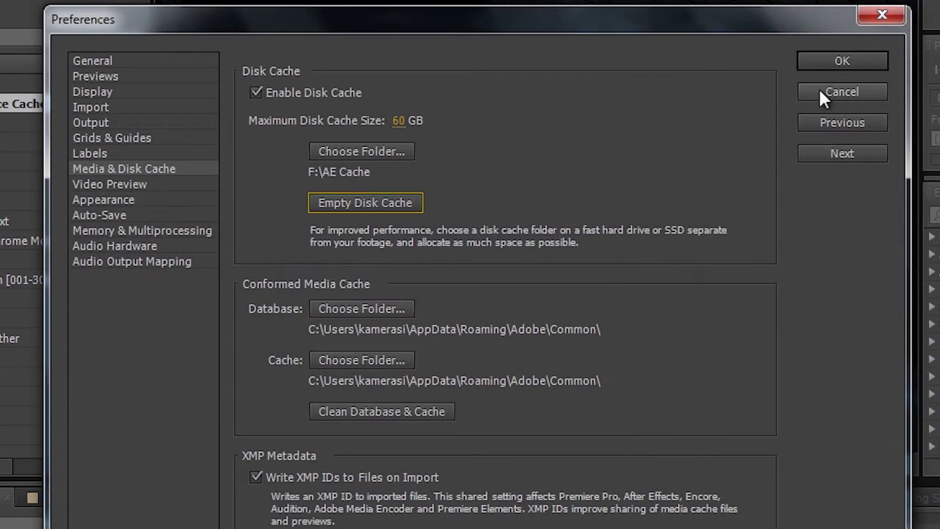
click(834, 58)
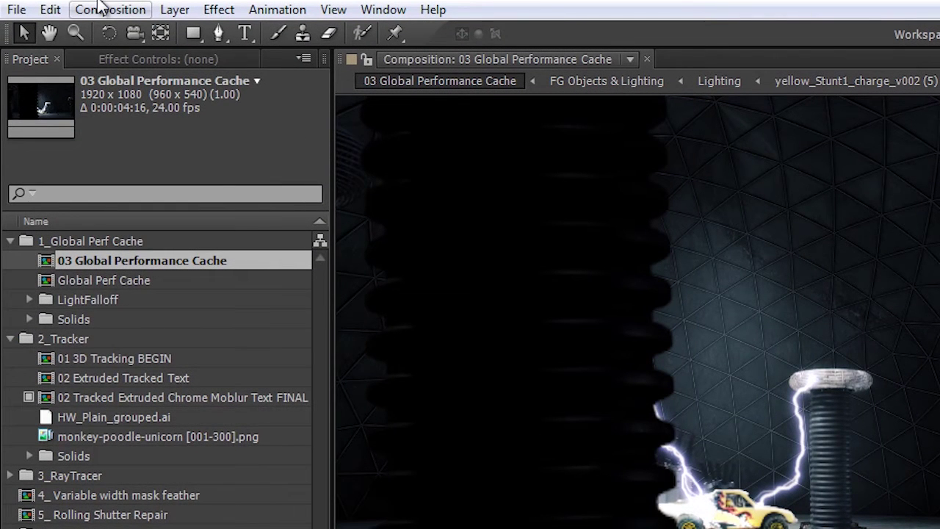
Purge all memory and cached frames via Edit > Purge > All Memory.
click(50, 10)
mouse_move(110, 405)
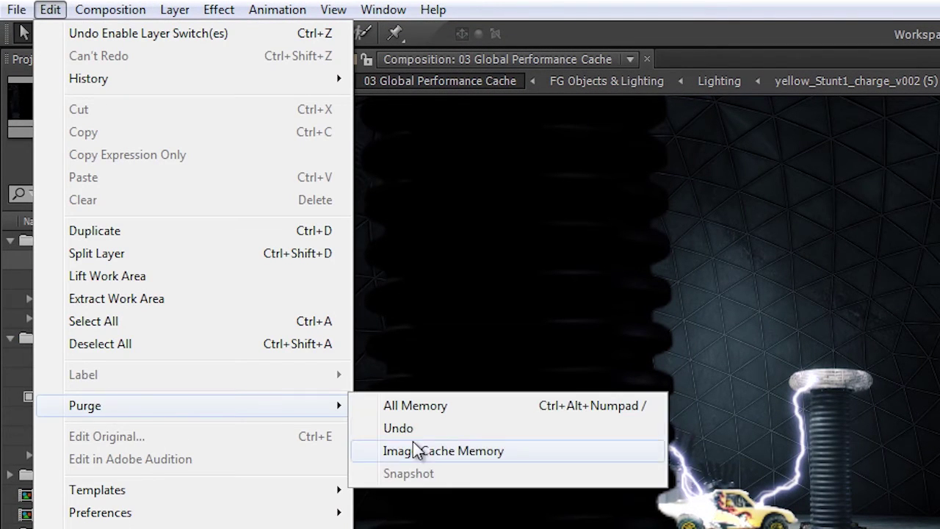
click(415, 405)
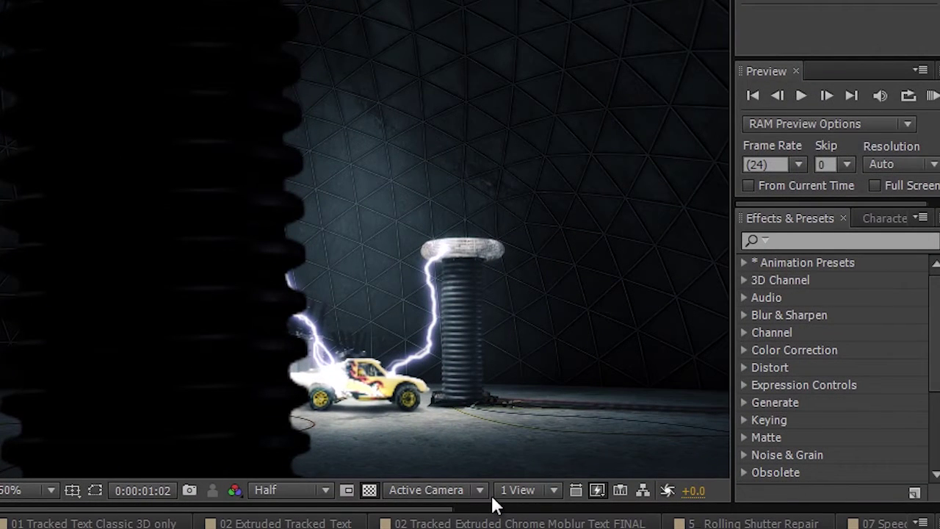
Cache the work area in the background and scrub back to frame 15 to check.
key(ctrl+Return)
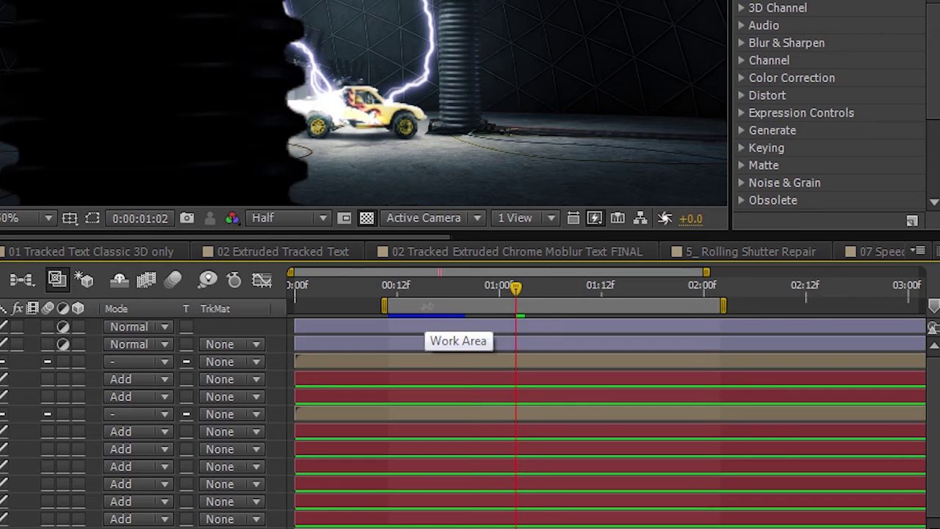
click(438, 286)
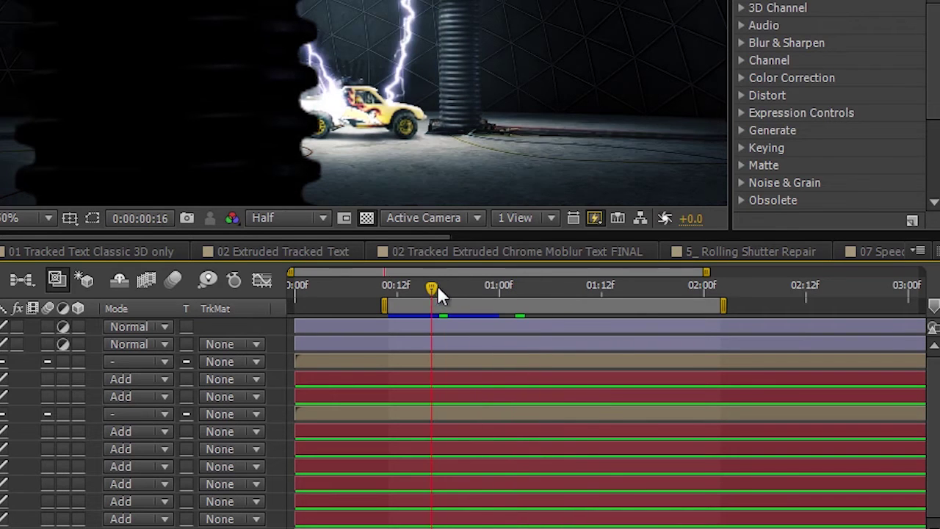
drag(437, 285, 420, 289)
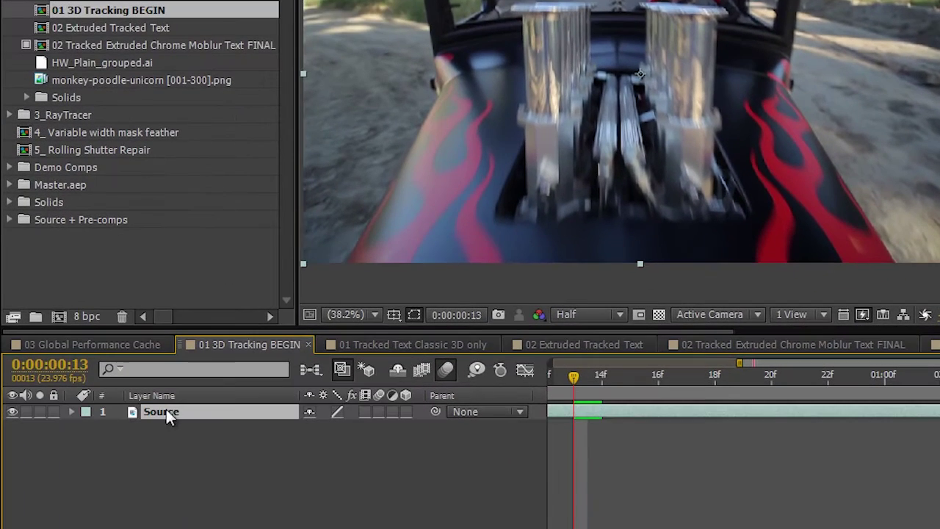
Apply Track Camera to the Source footage layer and let the analysis finish.
right_click(159, 411)
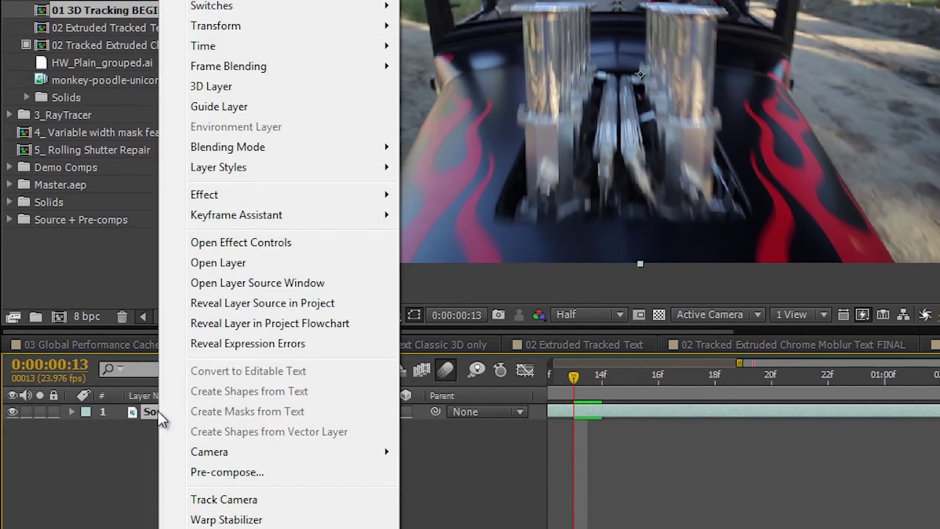
click(230, 502)
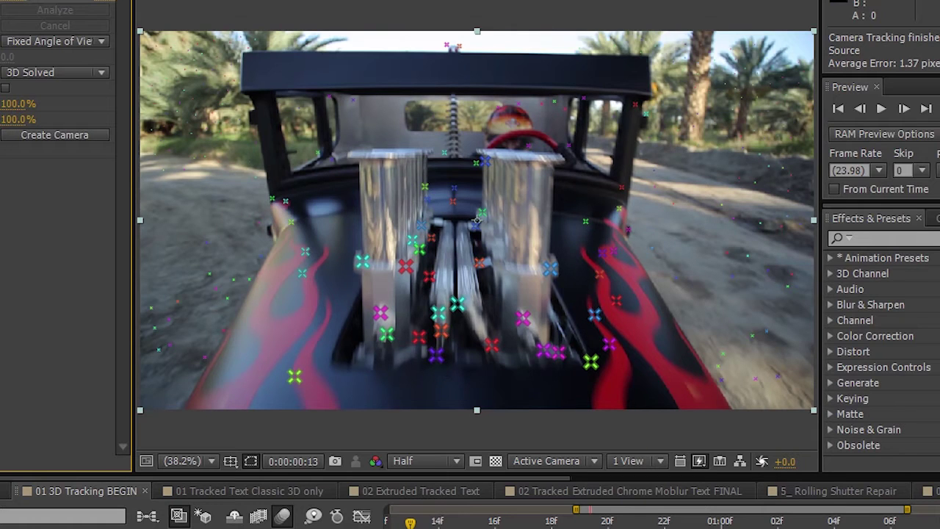
Set the target size to 18%, select three engine track points, and create text and camera.
drag(410, 522, 438, 523)
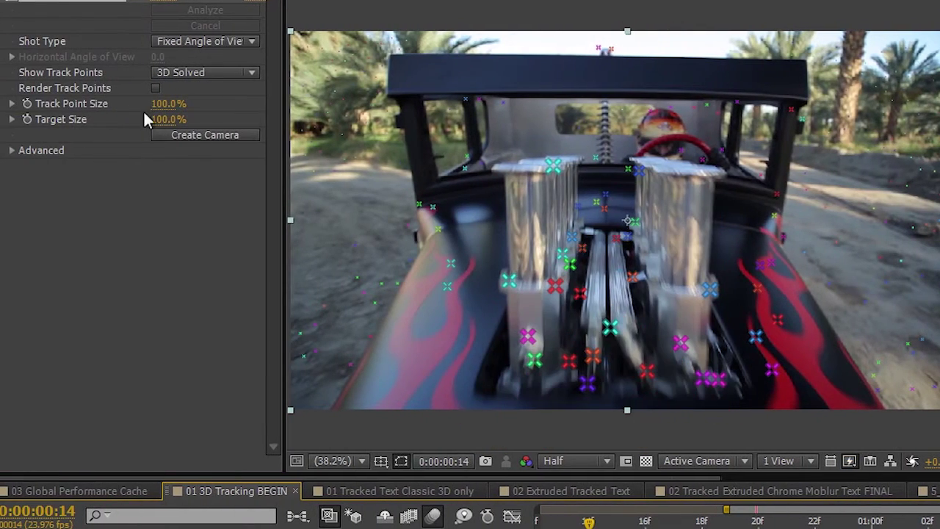
drag(163, 126, 154, 127)
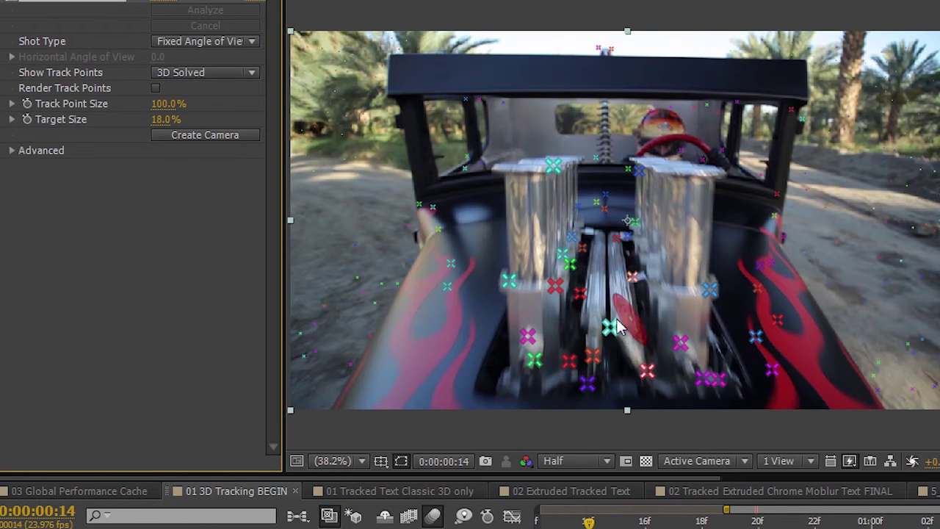
drag(632, 323, 602, 377)
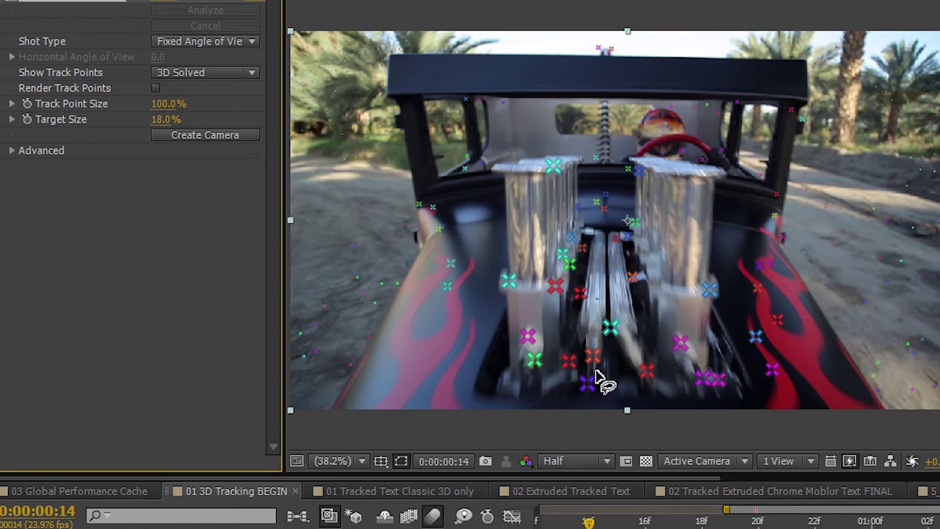
shift+click(646, 370)
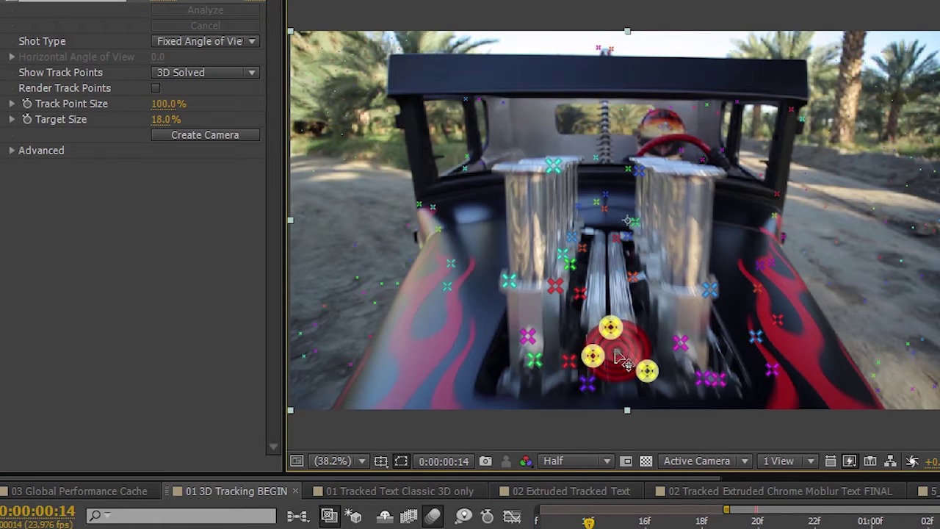
right_click(604, 146)
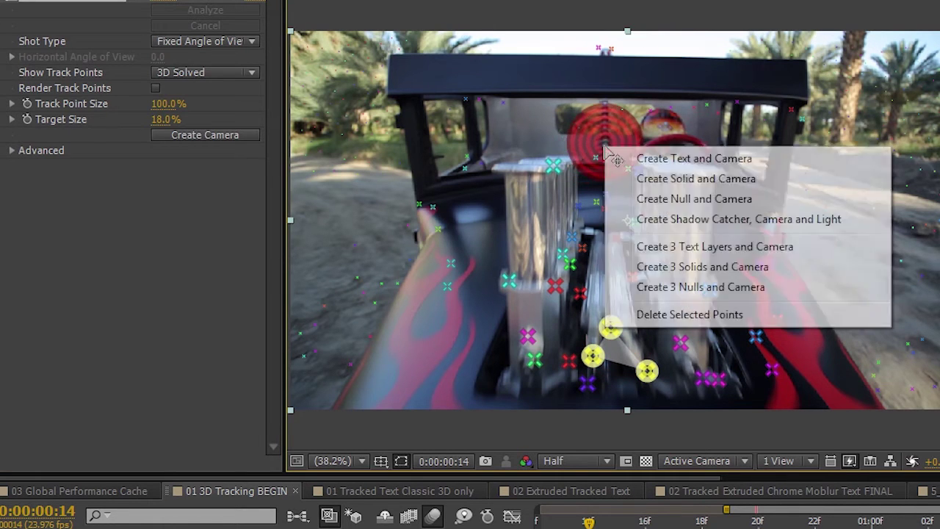
click(650, 159)
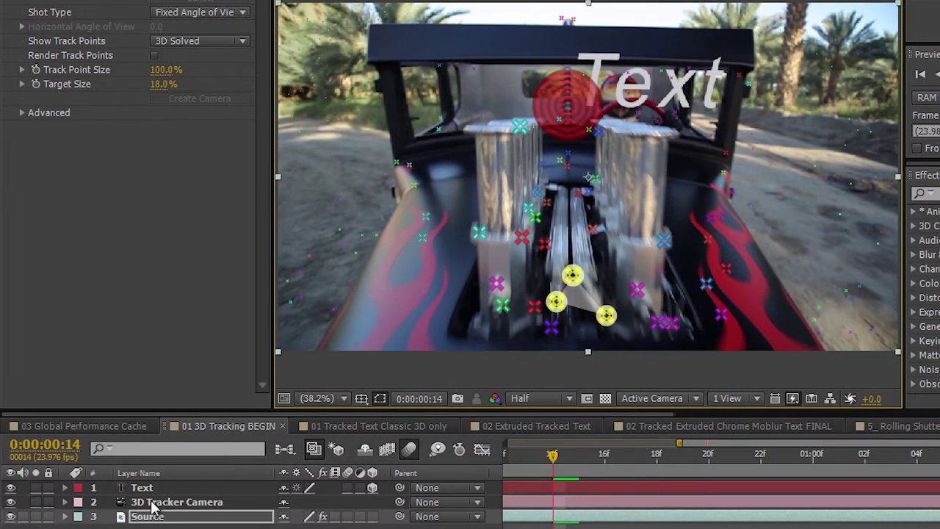
Change the tracked Text layer's word to 'Boneshaker'.
click(147, 488)
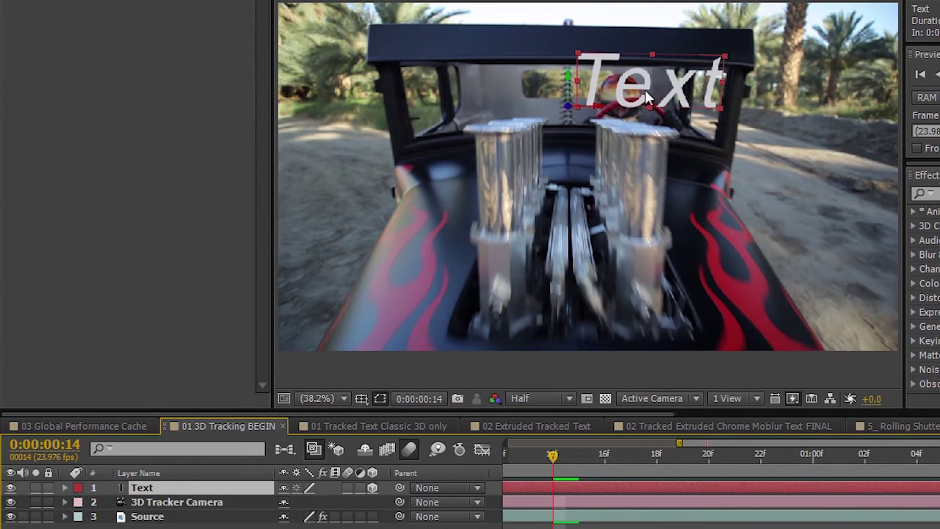
drag(646, 98, 575, 96)
double_click(574, 96)
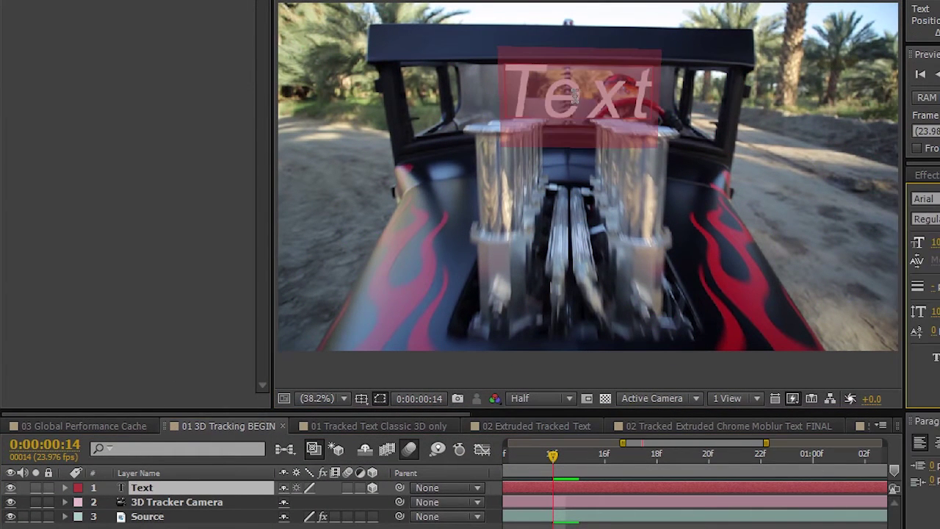
text(Boneshake)
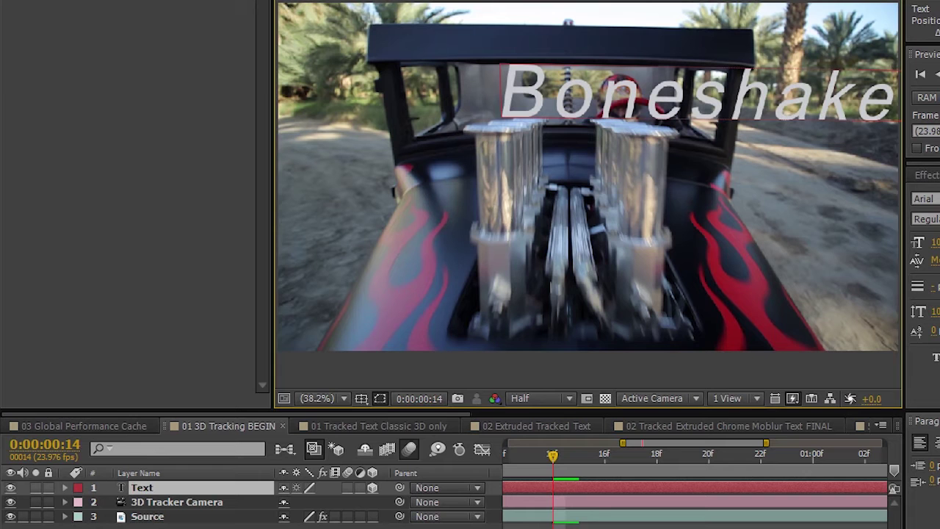
key(KP_Enter)
Move the Boneshaker text further left over the engine and check it during playback.
drag(560, 100, 421, 99)
key(space)
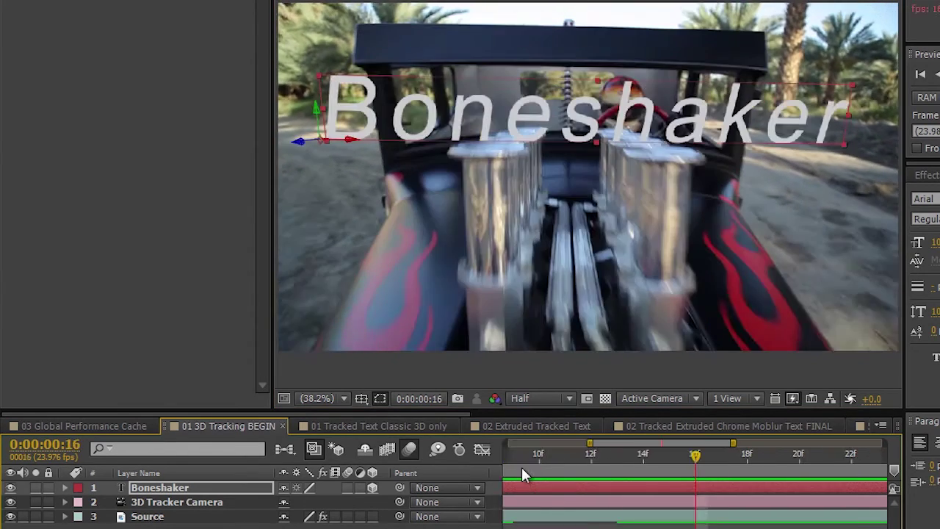
drag(694, 453, 729, 448)
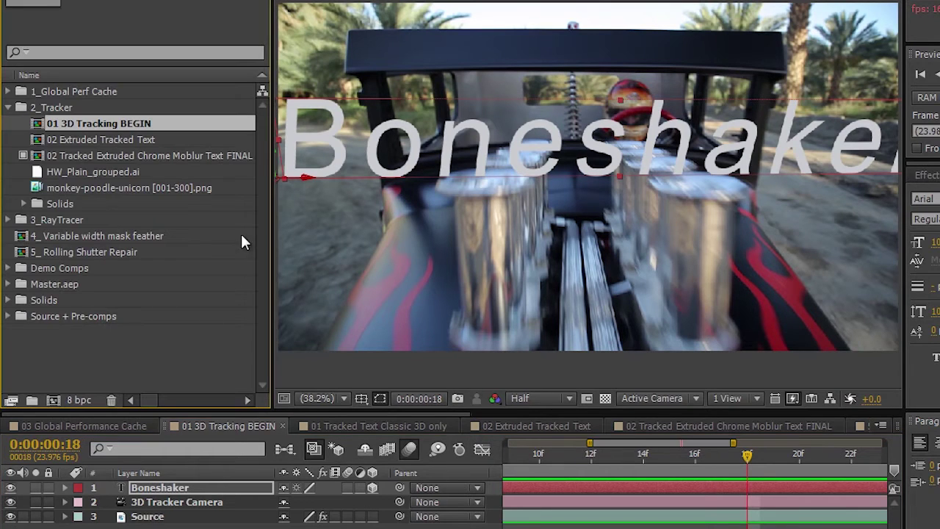
Make a new comp from the monkey-poodle-unicorn png sequence and run Track Camera on it.
click(42, 188)
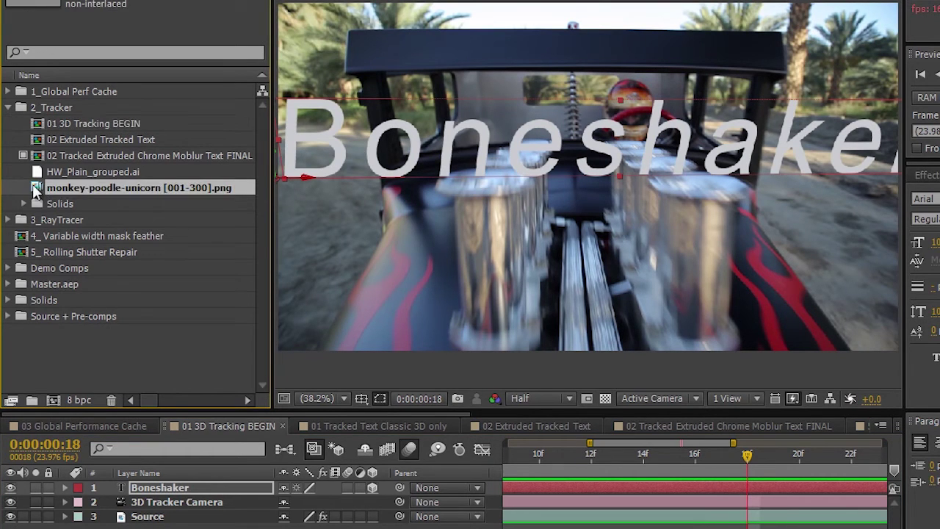
drag(37, 189, 53, 398)
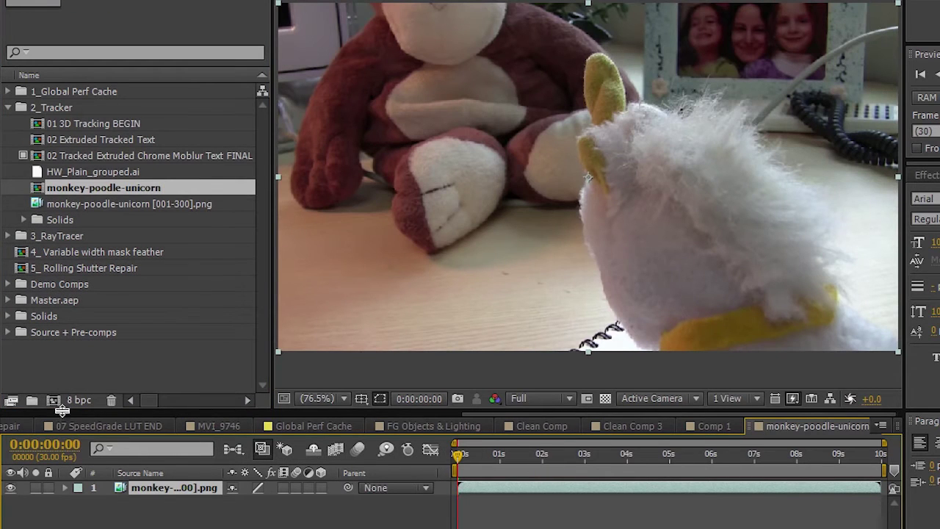
right_click(164, 491)
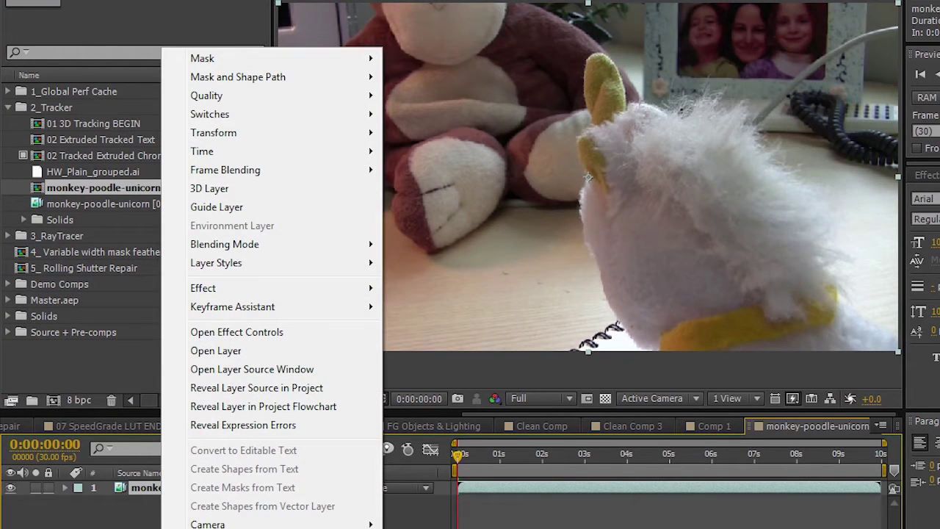
click(221, 528)
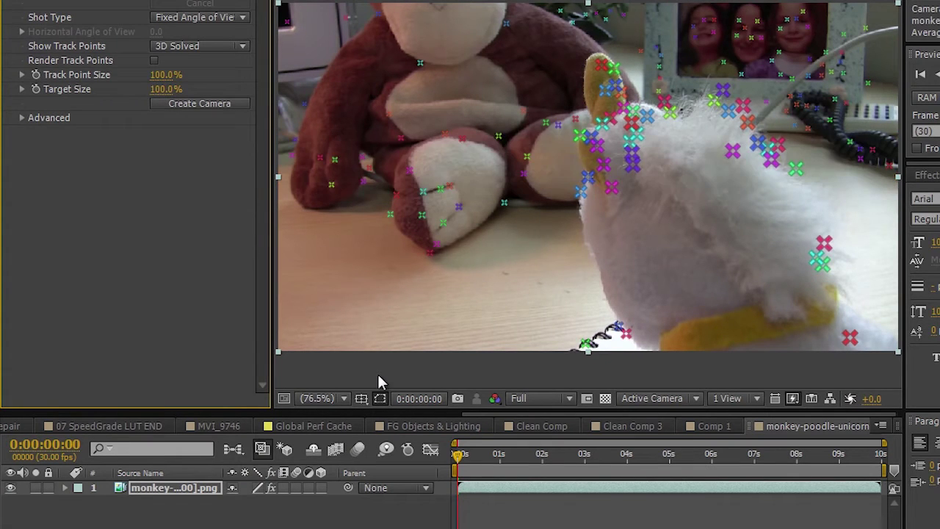
mouse_move(456, 457)
mouse_down()
mouse_move(595, 459)
mouse_move(458, 457)
mouse_up()
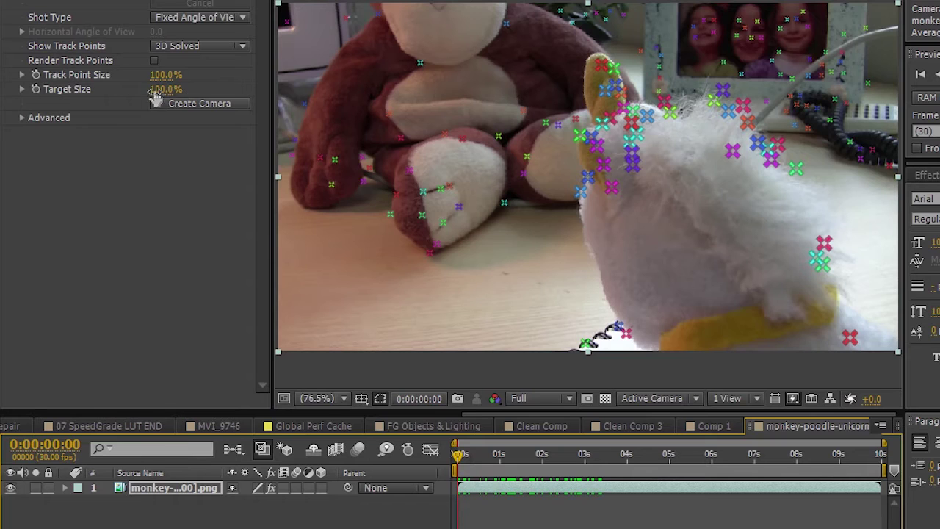
Select the track points on the framed photo and create a solid and camera there.
click(114, 96)
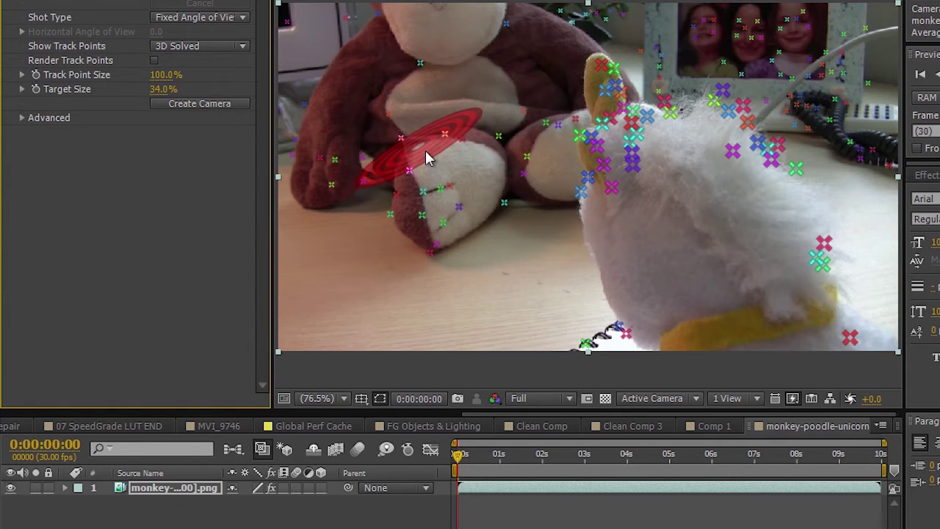
drag(466, 454, 489, 456)
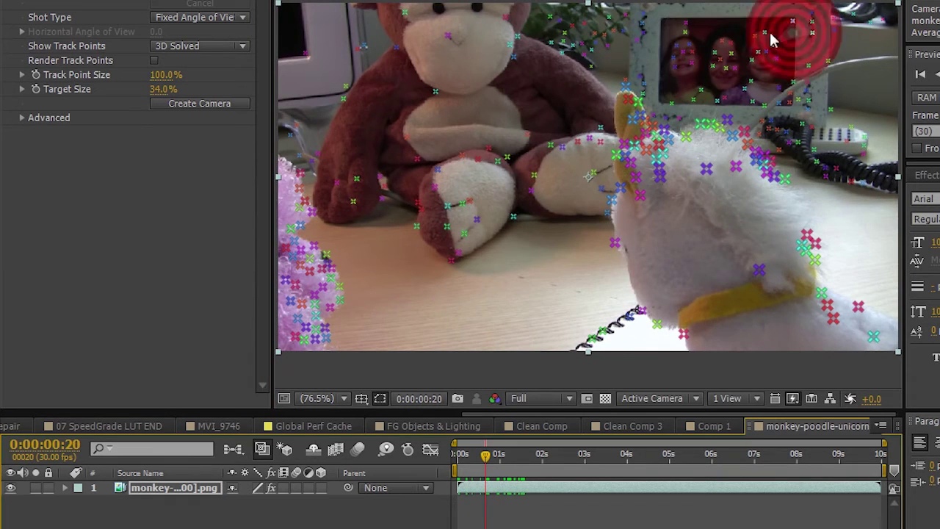
mouse_move(726, 30)
mouse_down()
mouse_move(668, 68)
mouse_move(678, 87)
mouse_move(766, 98)
mouse_move(794, 70)
mouse_move(775, 43)
mouse_up()
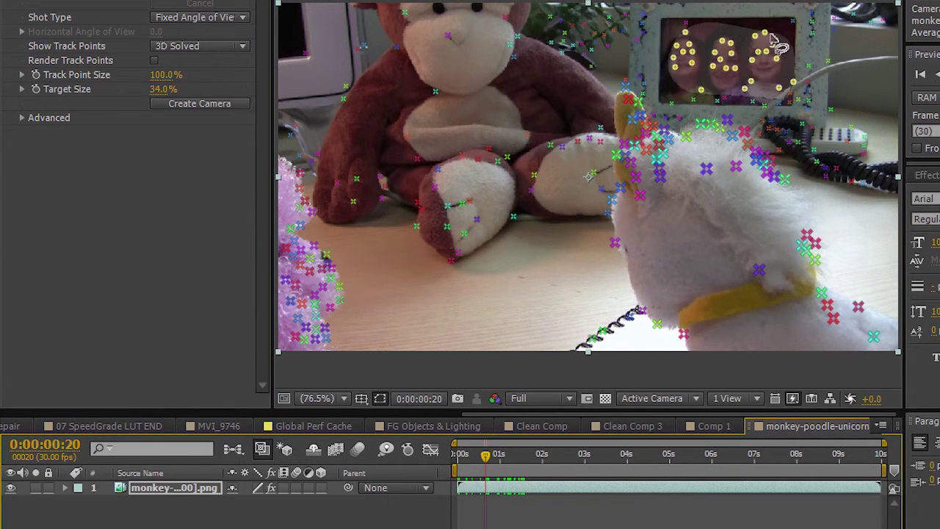
right_click(725, 64)
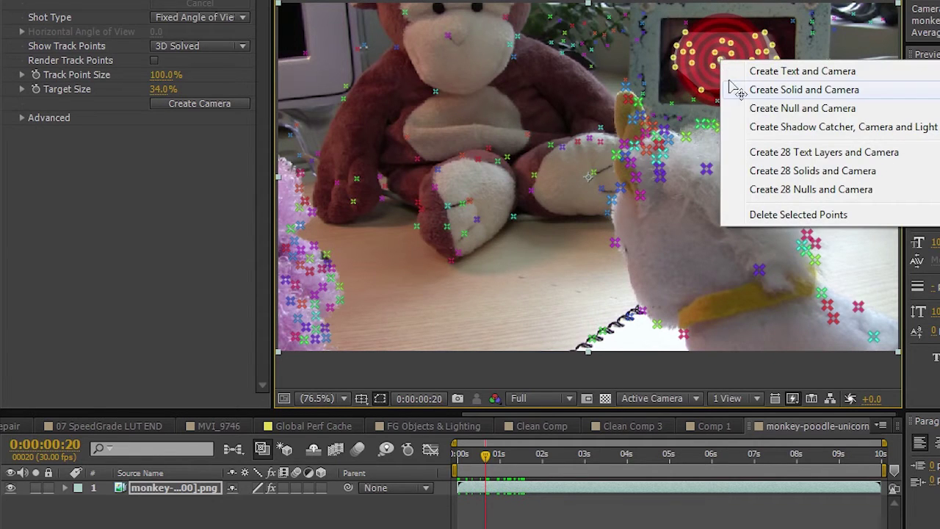
click(764, 90)
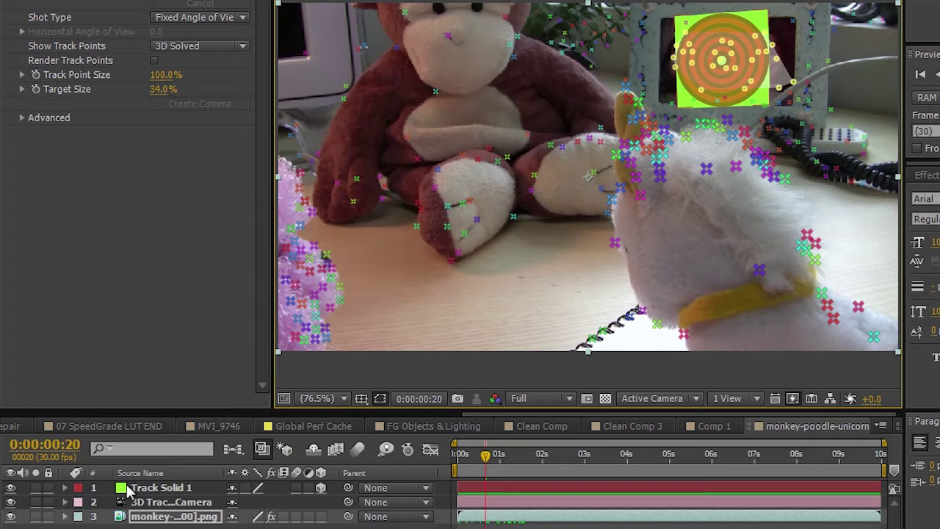
Set Track Solid 1's orientation to 359.7° and widen the green solid to cover the photo.
click(65, 488)
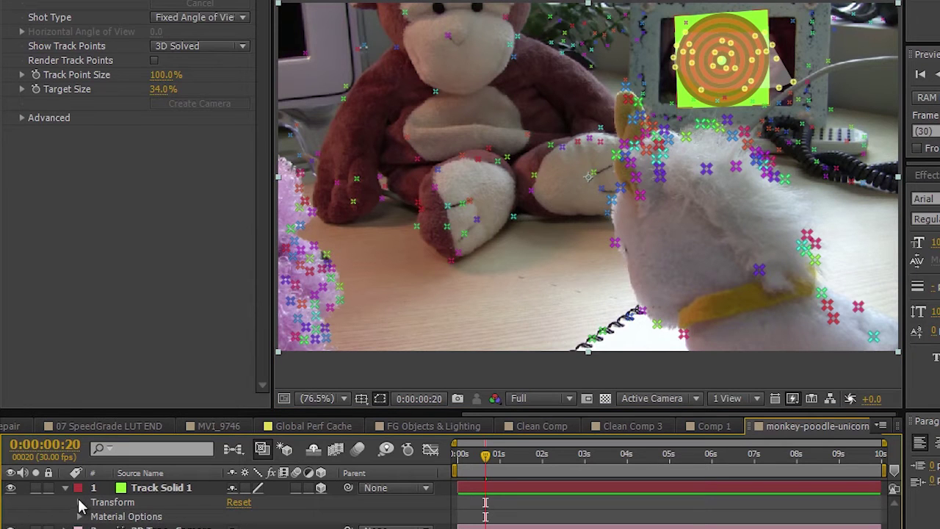
click(81, 502)
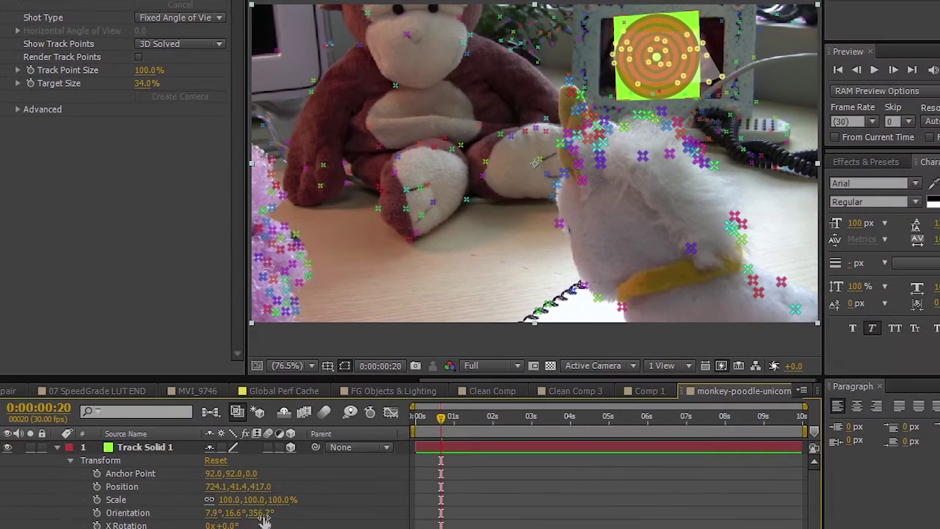
click(299, 528)
drag(270, 513, 264, 519)
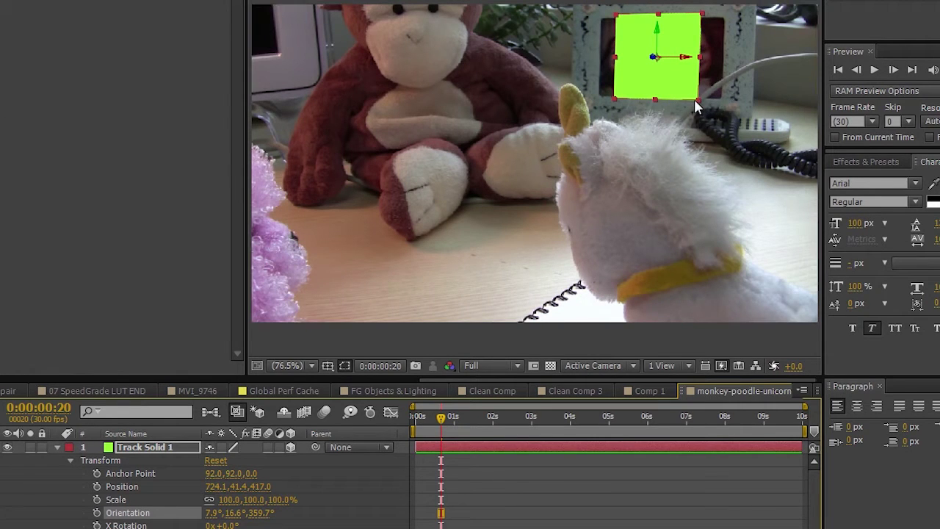
drag(697, 100, 722, 96)
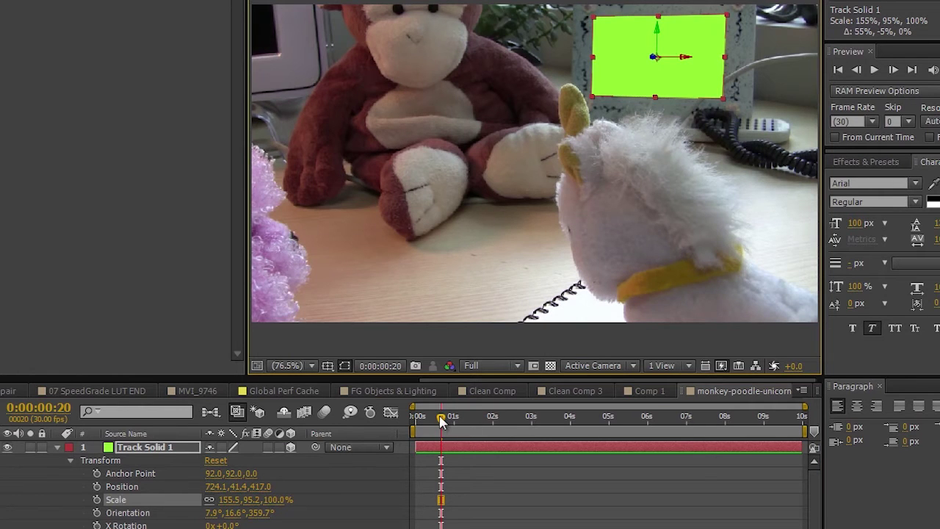
Preview the footage from the start and check the solid's tracking around 3 seconds.
drag(441, 420, 396, 418)
key(KP_0)
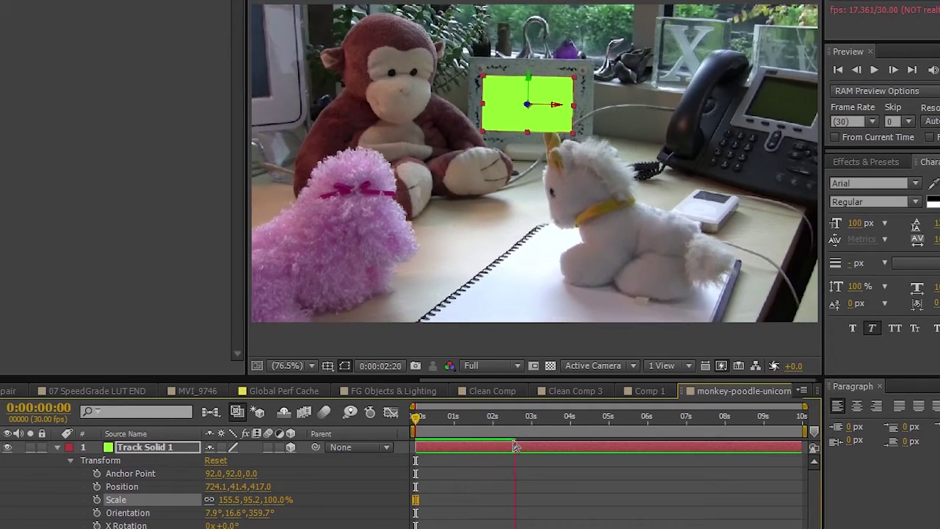
key(space)
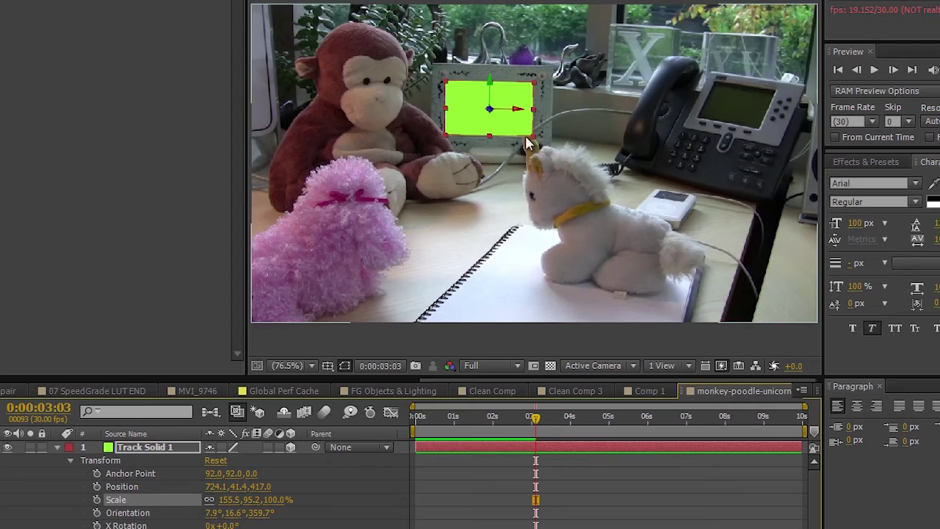
click(532, 417)
mouse_move(537, 420)
mouse_down()
mouse_move(598, 420)
mouse_move(545, 421)
mouse_up()
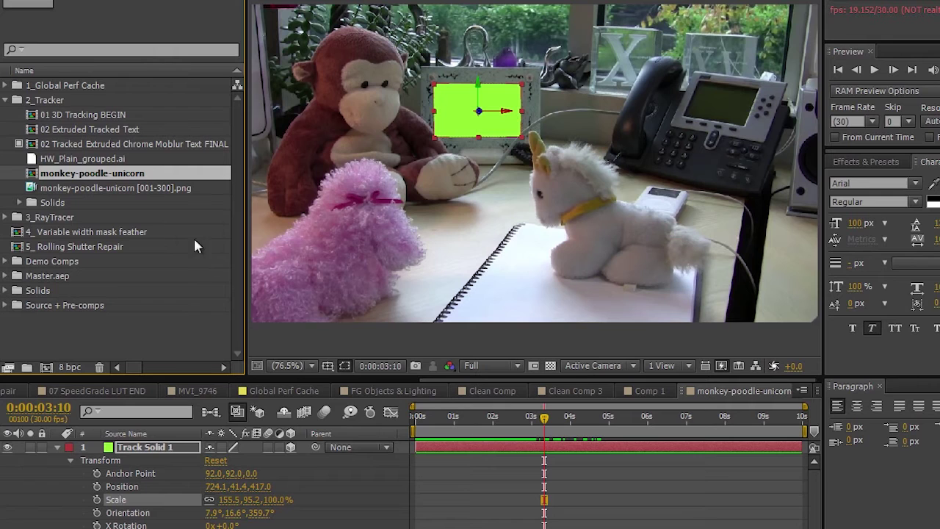
Add the png sequence as a new top layer and open it in the Layer panel.
click(60, 449)
drag(28, 190, 80, 191)
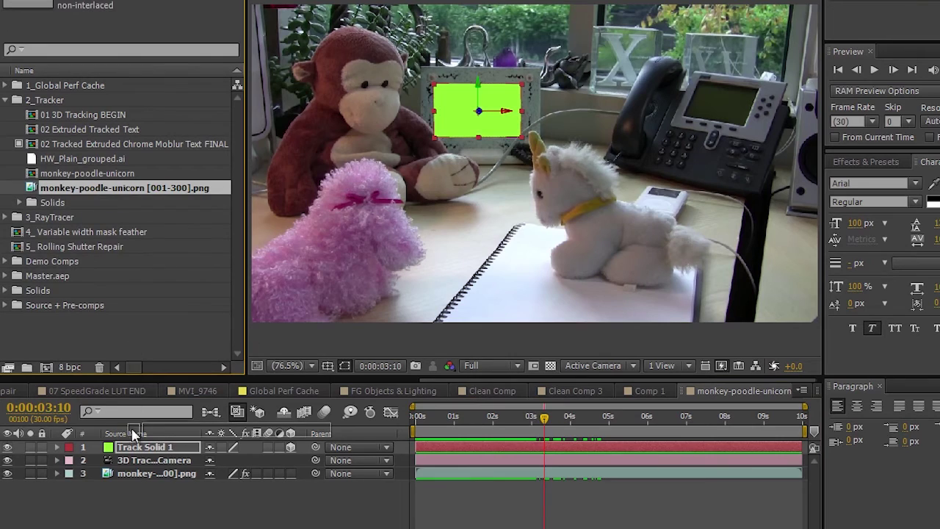
drag(132, 433, 144, 442)
double_click(156, 446)
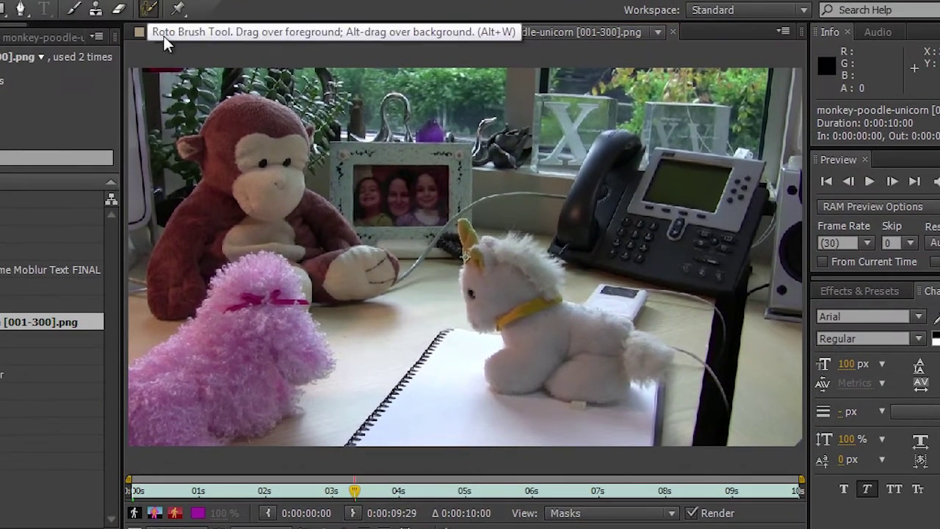
Roto-brush the unicorn's horn and monkey's hand as foreground, then return to the comp and play it.
click(267, 0)
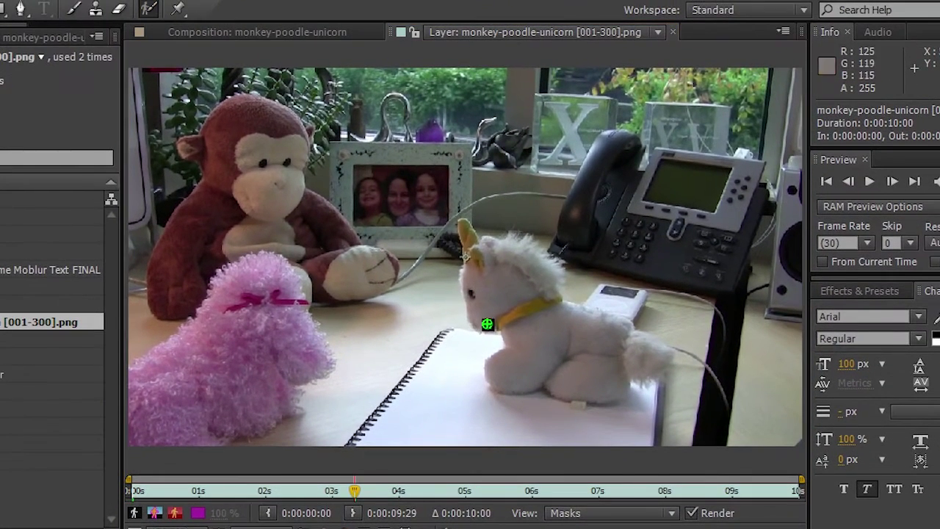
drag(464, 240, 466, 217)
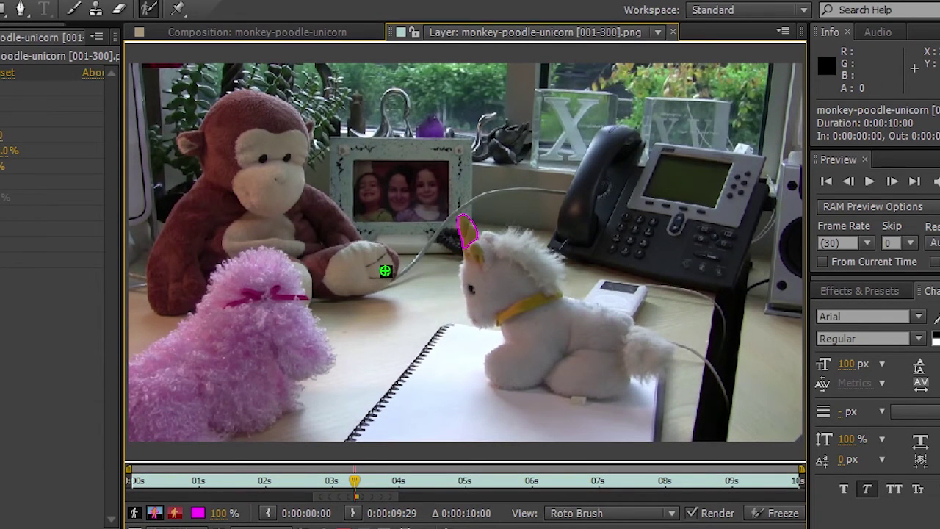
mouse_move(373, 287)
mouse_down()
mouse_move(366, 248)
mouse_move(336, 241)
mouse_move(296, 192)
mouse_move(280, 144)
mouse_move(304, 137)
mouse_up()
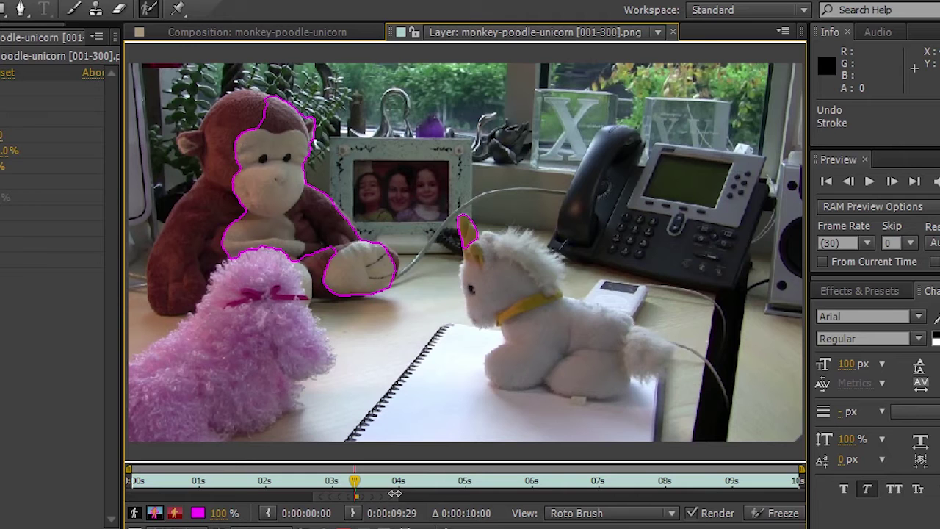
click(672, 32)
key(space)
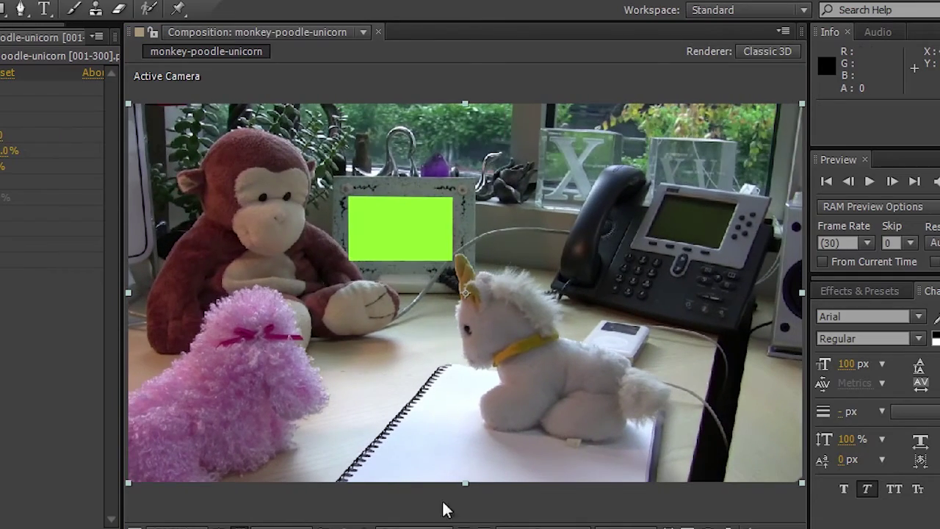
View the 3D Tracker Camera's settings: 397.86 mm zoom and 80.81° angle of view.
key(alt+w)
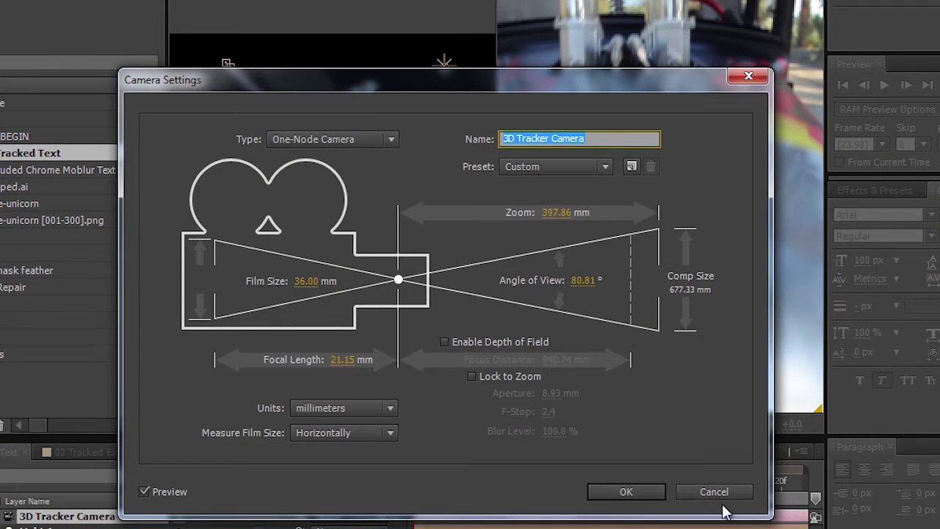
Cancel Camera Settings and scrub a few frames forward so the BONESHAKER text appears.
click(716, 495)
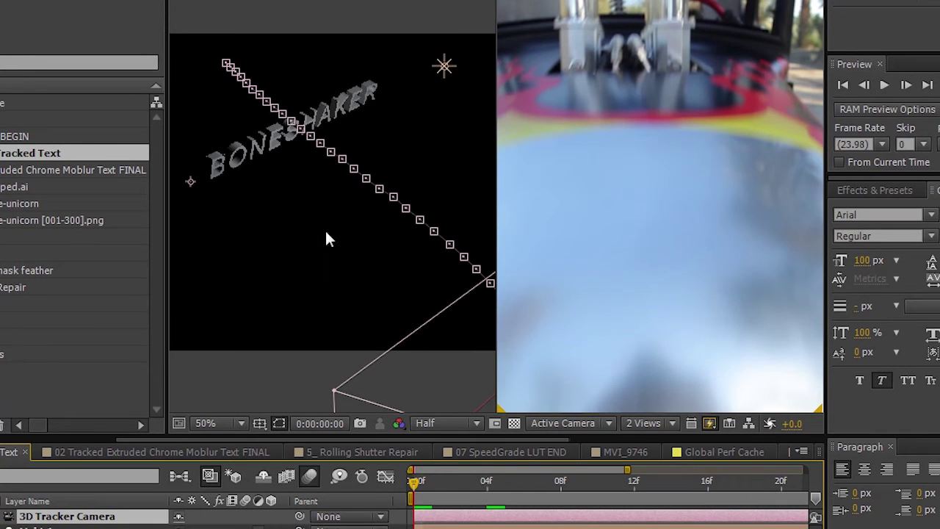
drag(415, 482, 780, 484)
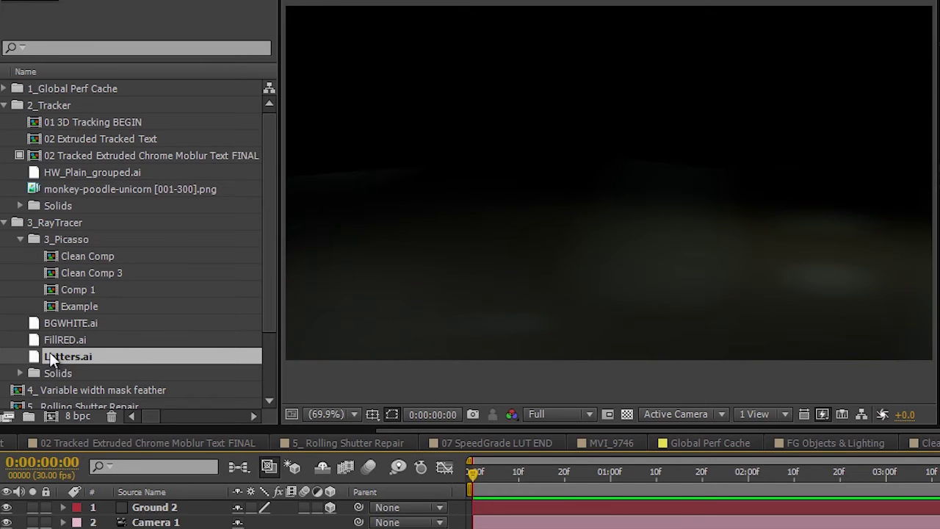
Add Letters.ai to the comp, convert it to shapes, and fill the letters F9F4F4.
drag(35, 358, 124, 508)
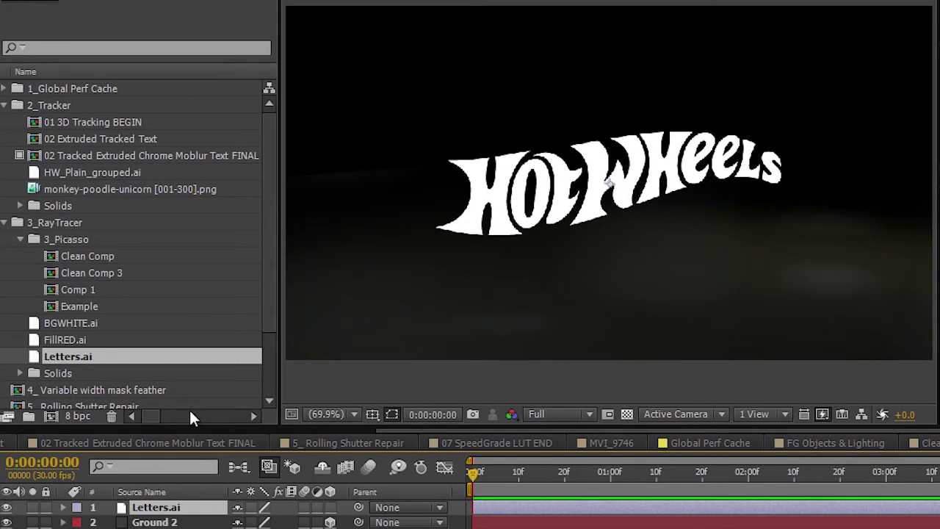
right_click(167, 512)
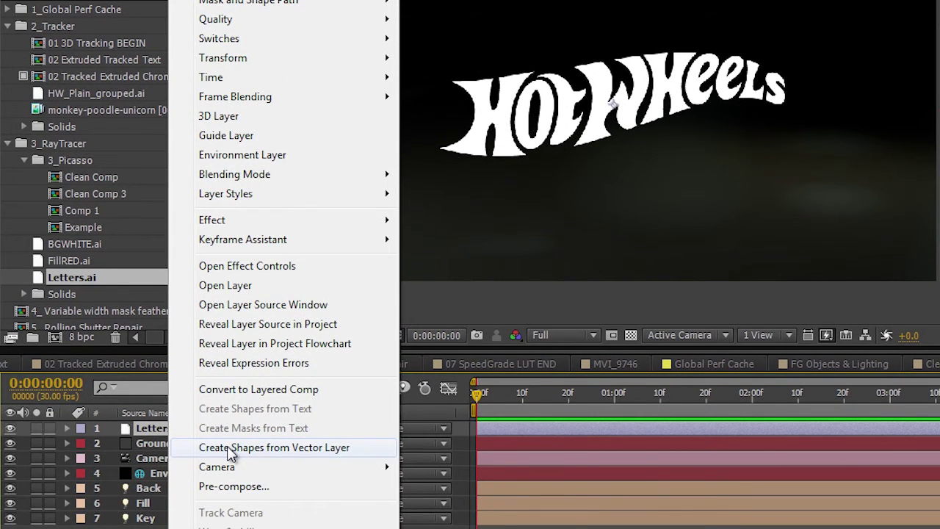
click(229, 449)
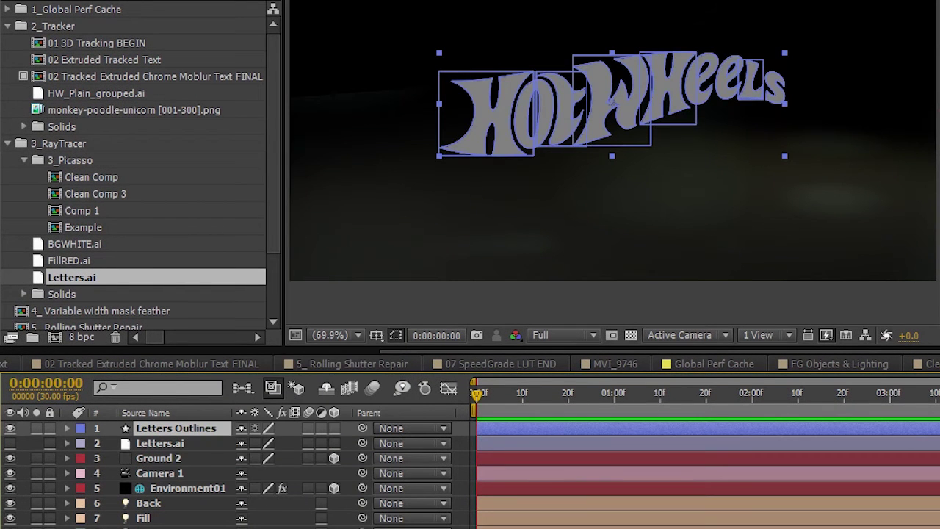
click(356, 108)
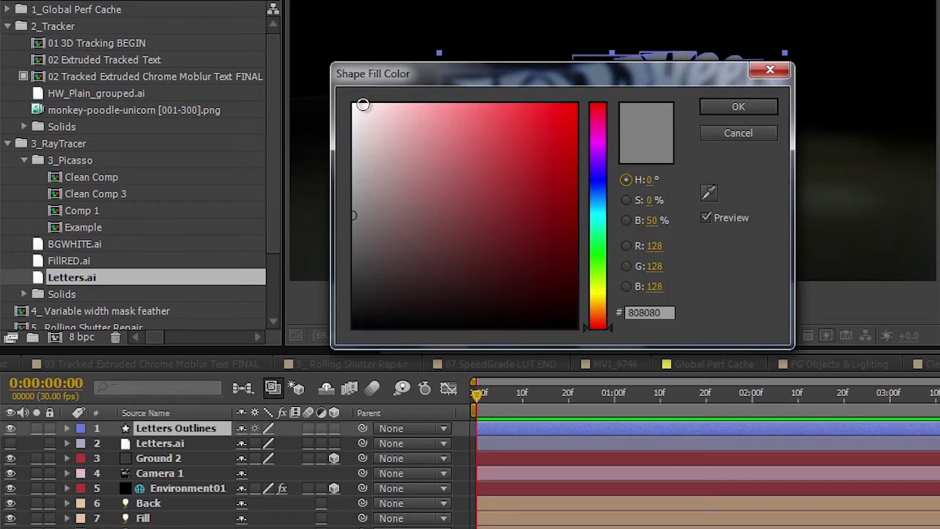
click(714, 111)
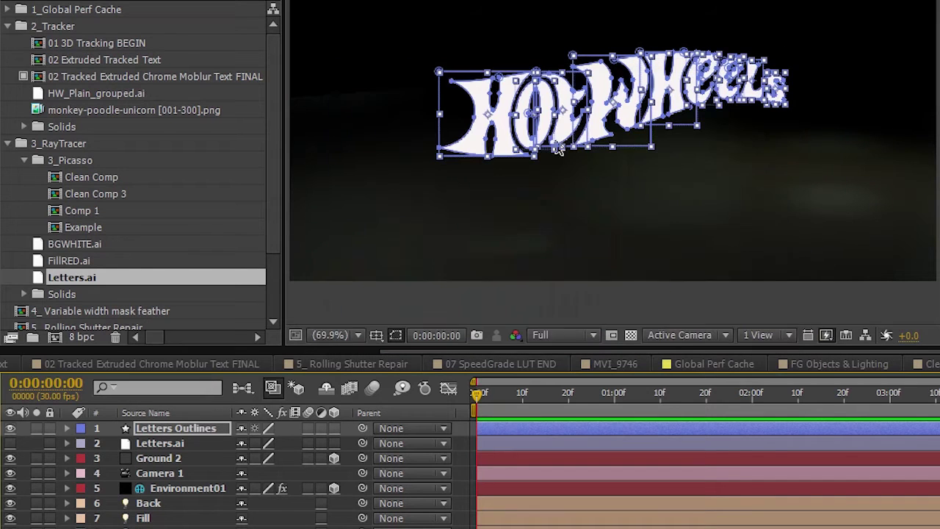
Check the Letters Outlines contents and delete the original Letters.ai layer.
click(66, 428)
click(82, 442)
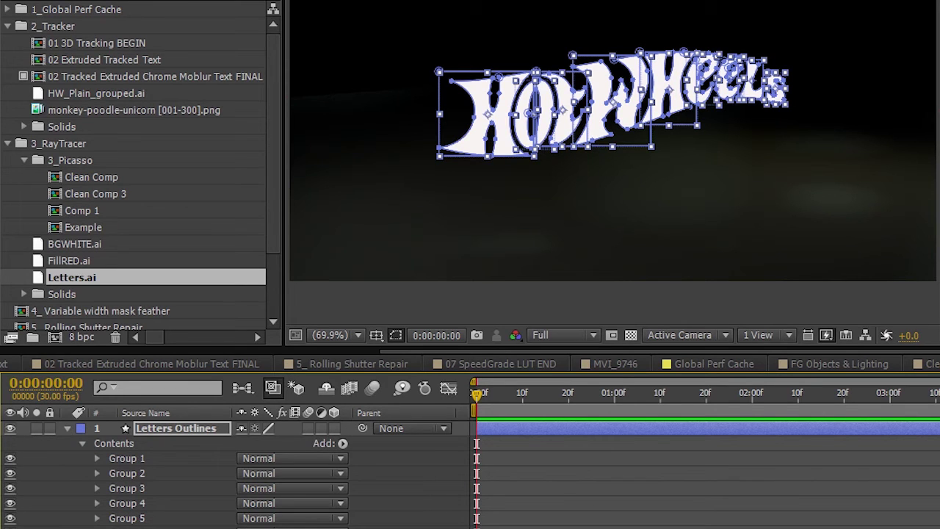
click(66, 428)
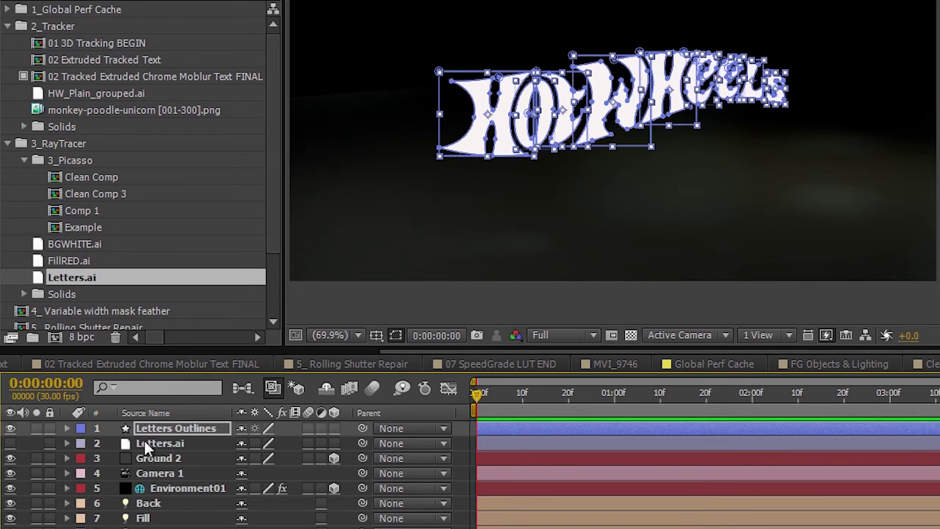
click(144, 442)
key(Delete)
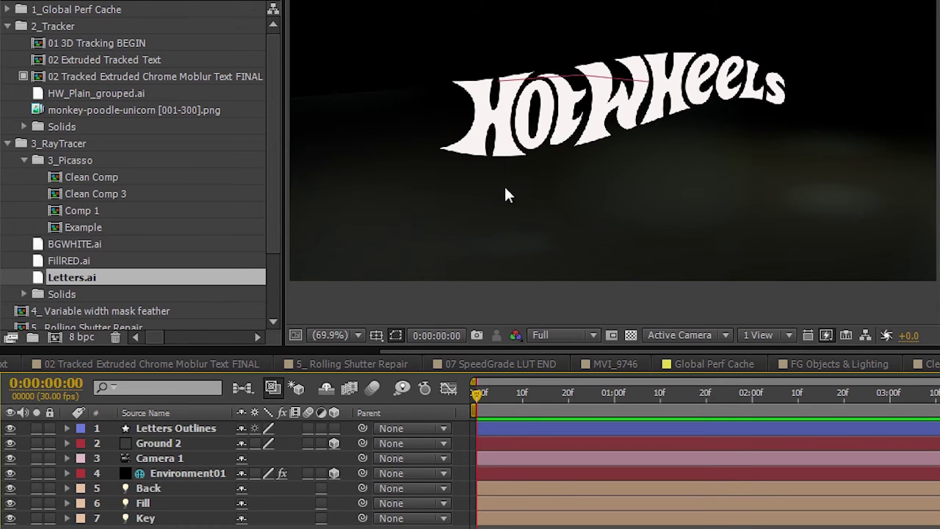
Enable 3D on the Letters Outlines shape layer.
click(516, 156)
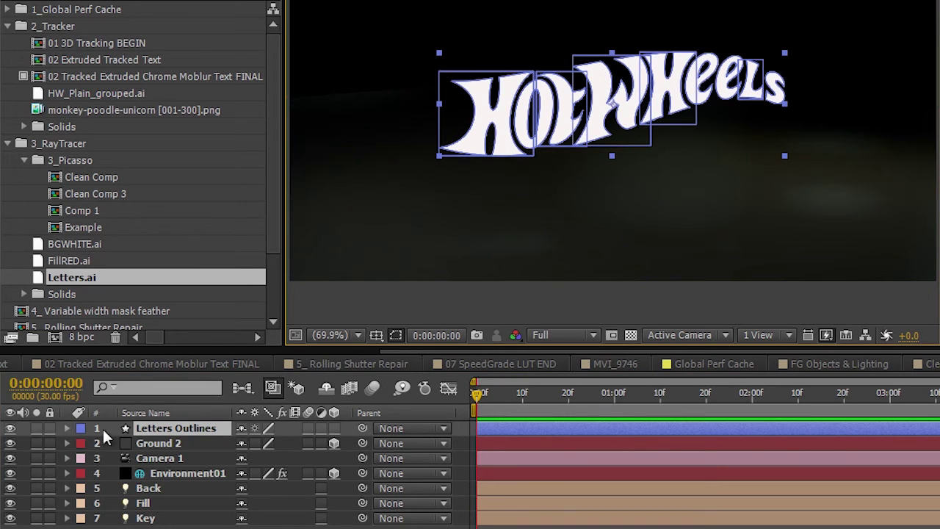
click(67, 428)
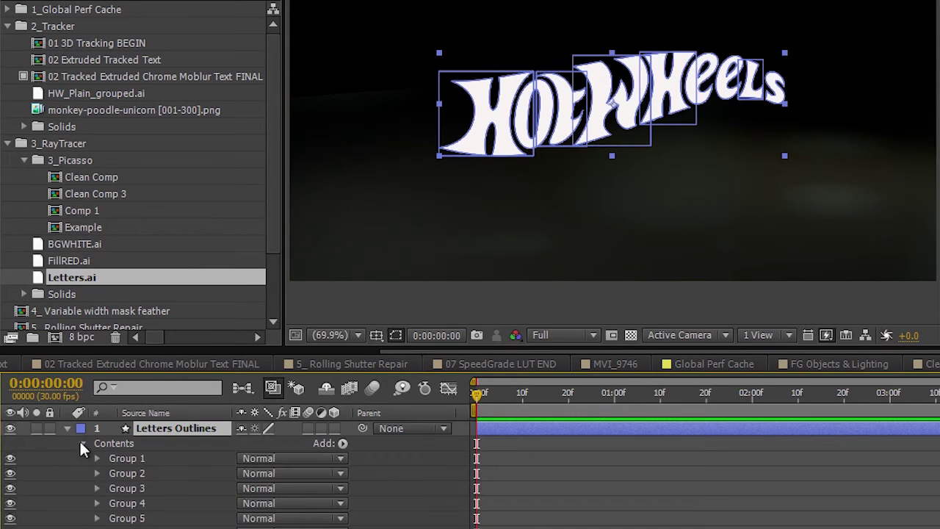
click(81, 443)
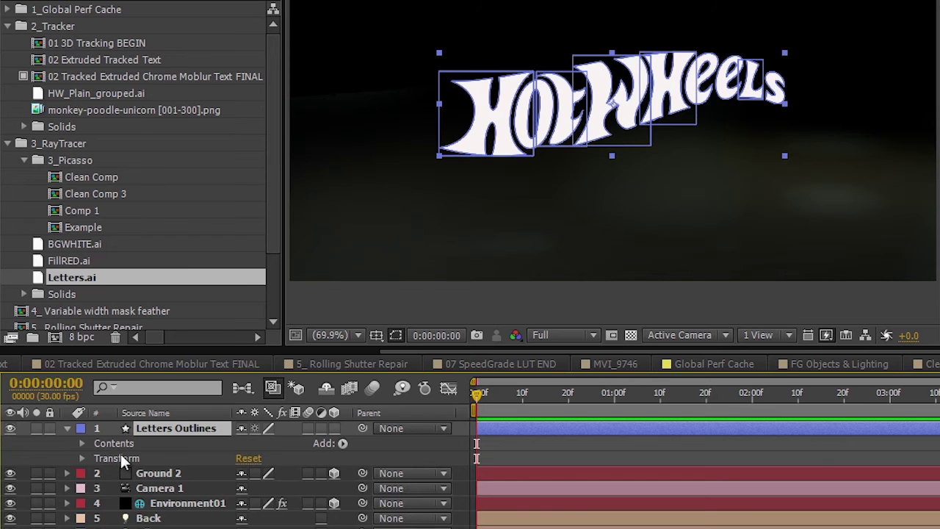
click(335, 428)
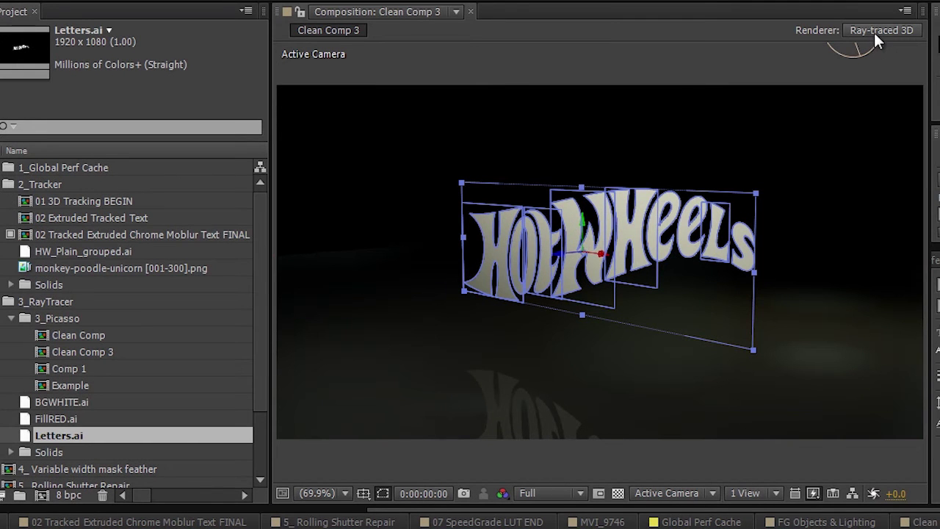
click(874, 32)
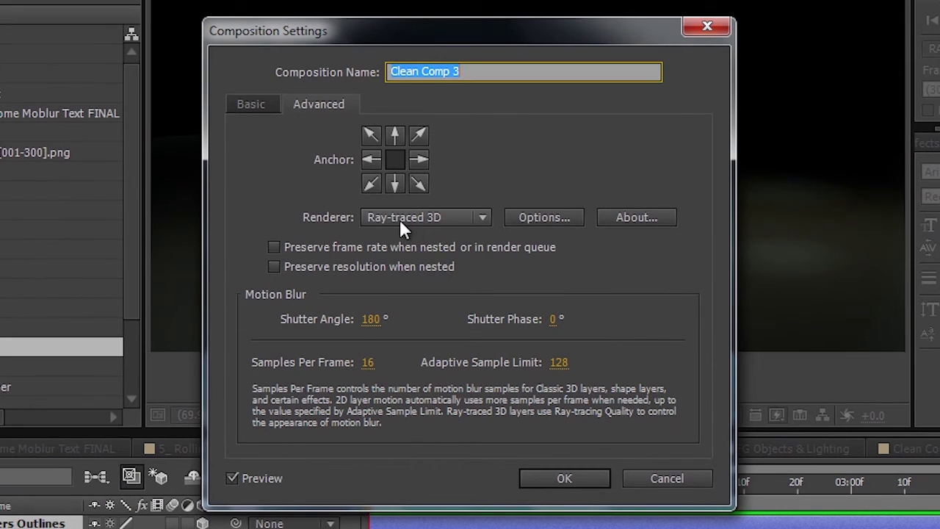
click(400, 219)
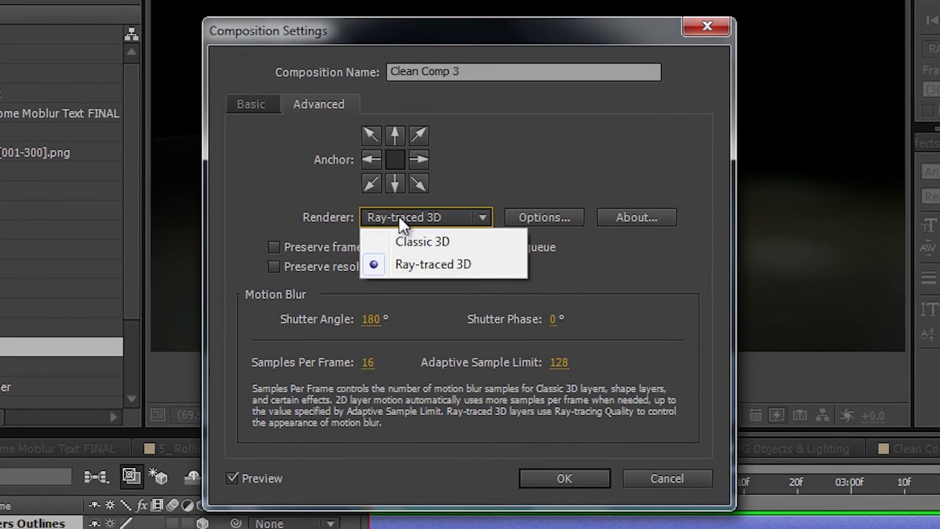
click(416, 322)
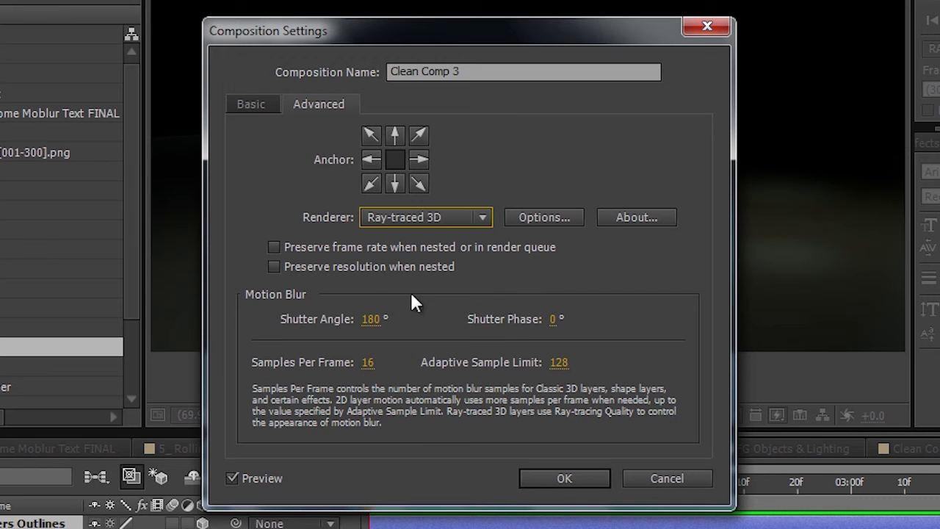
click(540, 220)
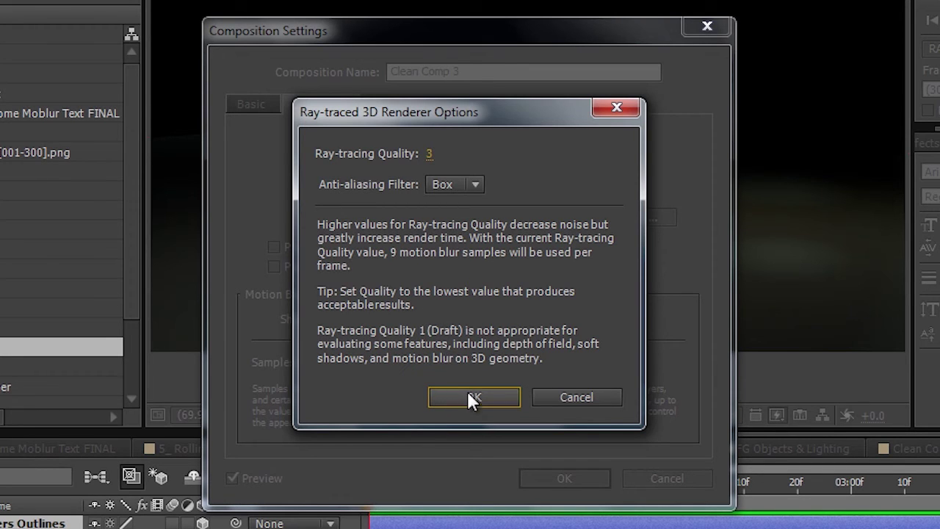
click(564, 396)
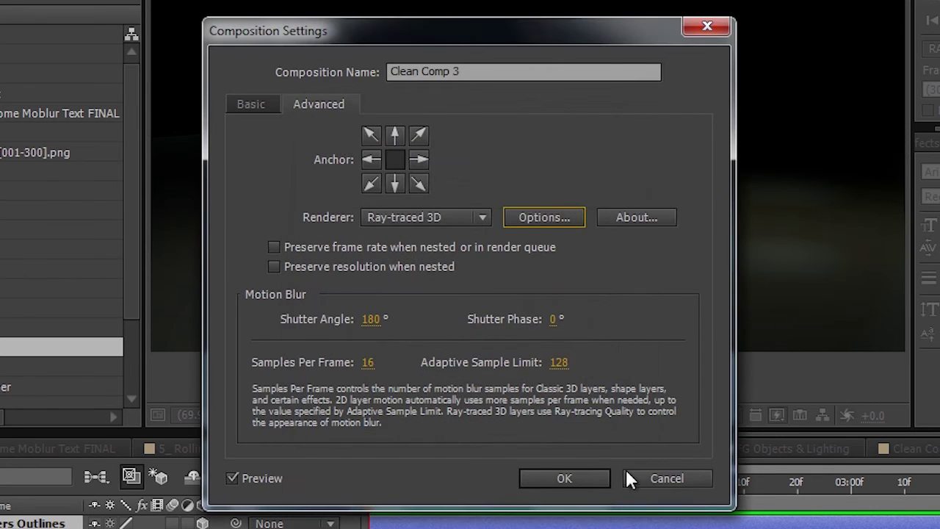
click(656, 478)
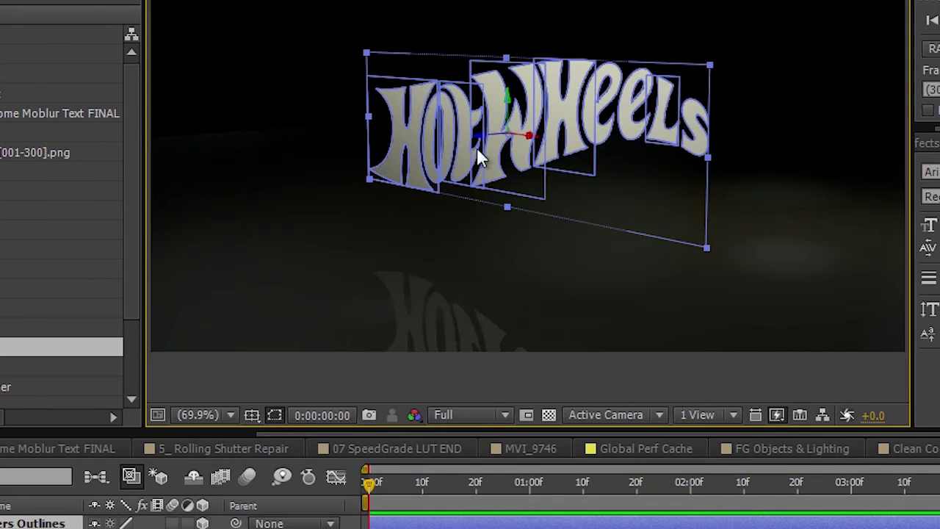
Switch previews to Fast Draft and set the letters' Extrusion Depth to 0.
click(778, 415)
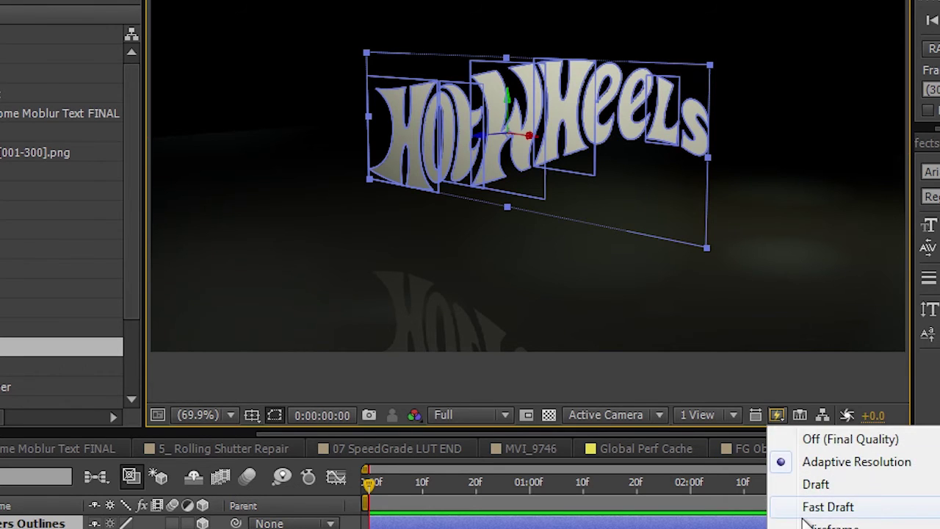
click(803, 514)
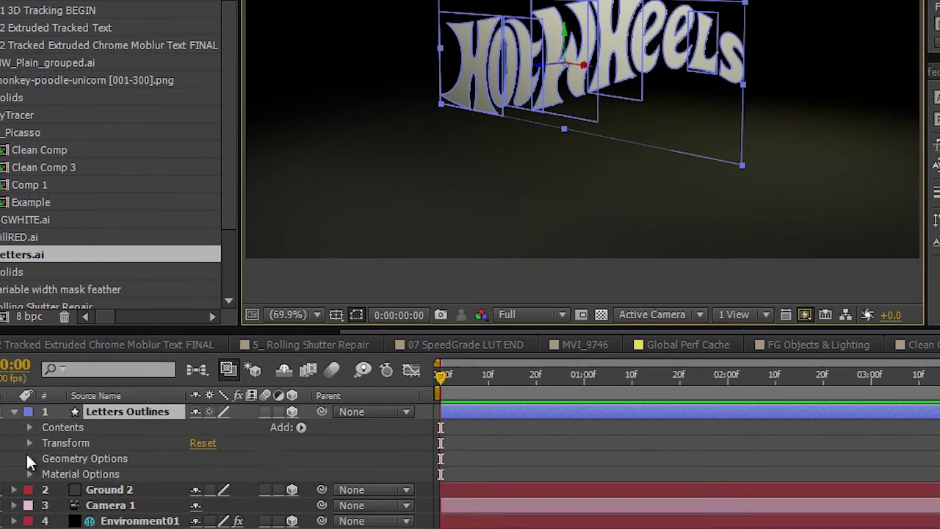
click(28, 456)
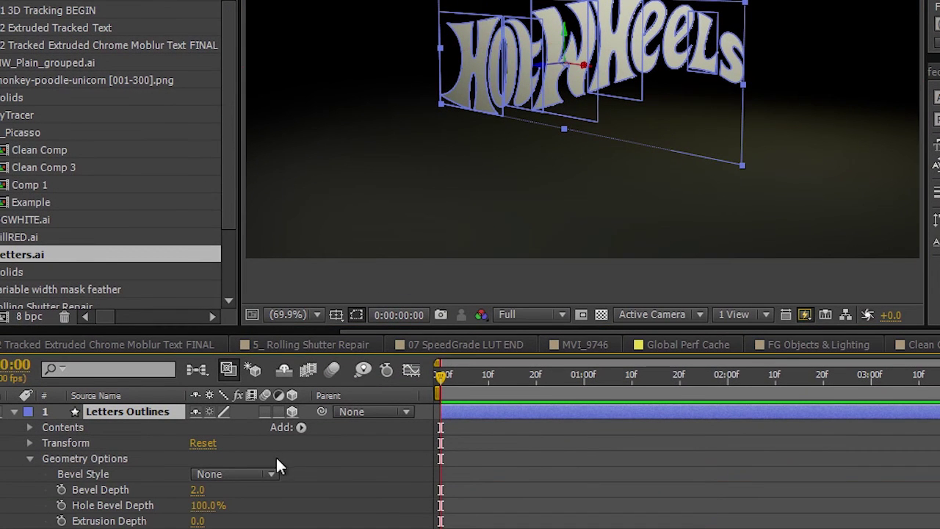
drag(196, 521, 254, 527)
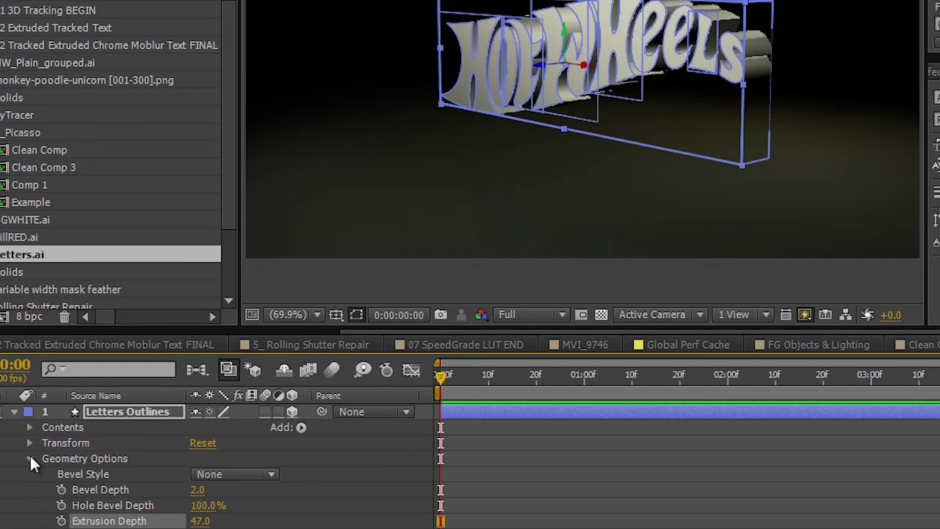
click(200, 521)
text(0)
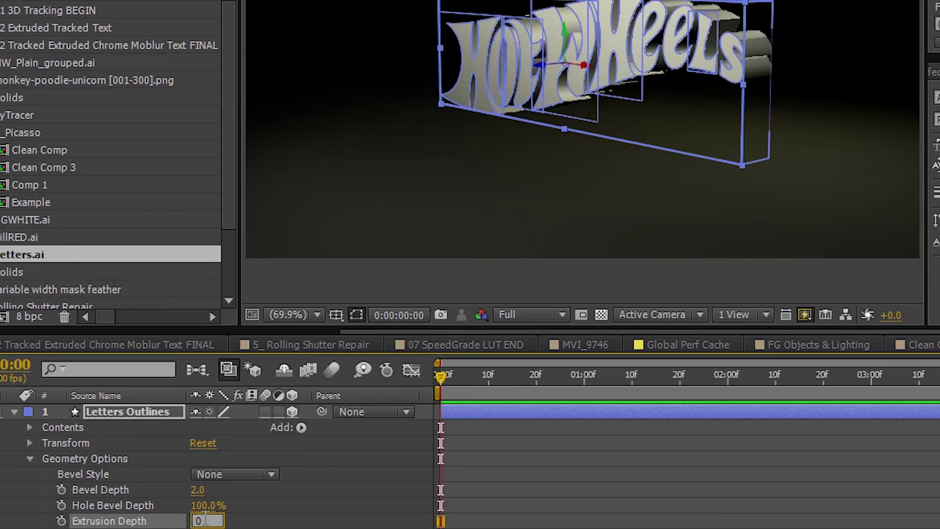
key(Return)
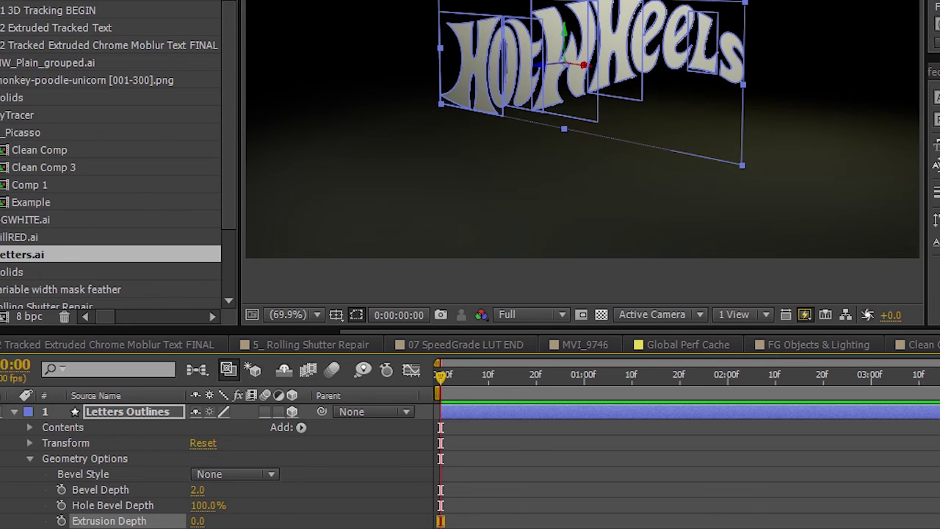
click(27, 457)
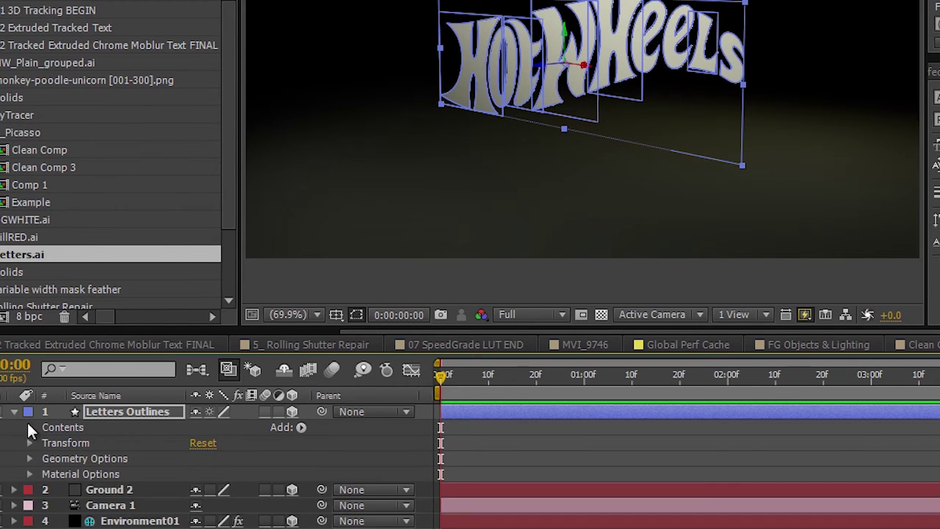
At the comp's end, move Letters Outlines to position 525, 288, -117.
key(F2)
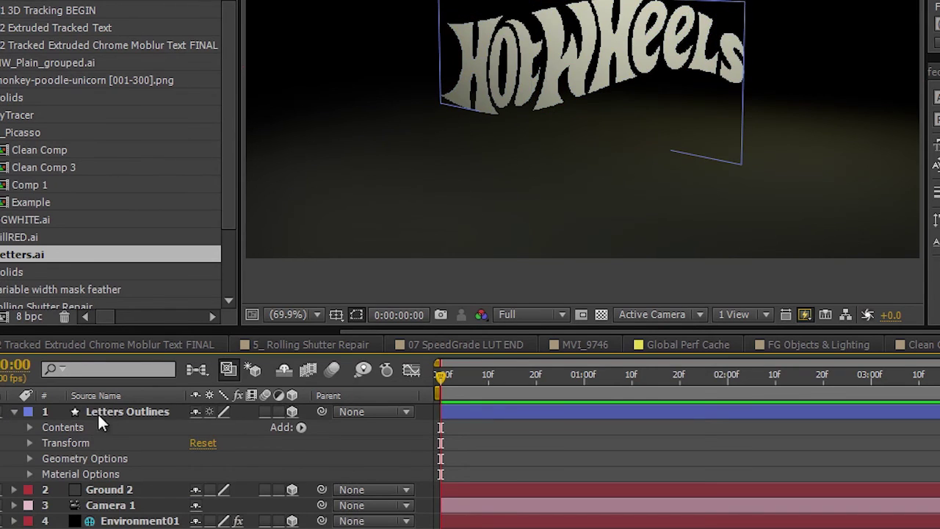
click(15, 412)
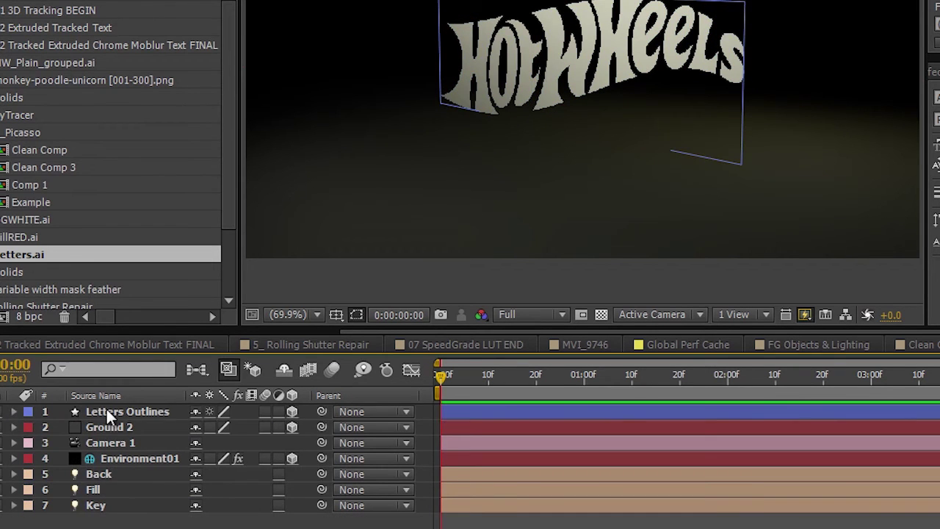
click(104, 409)
key(End)
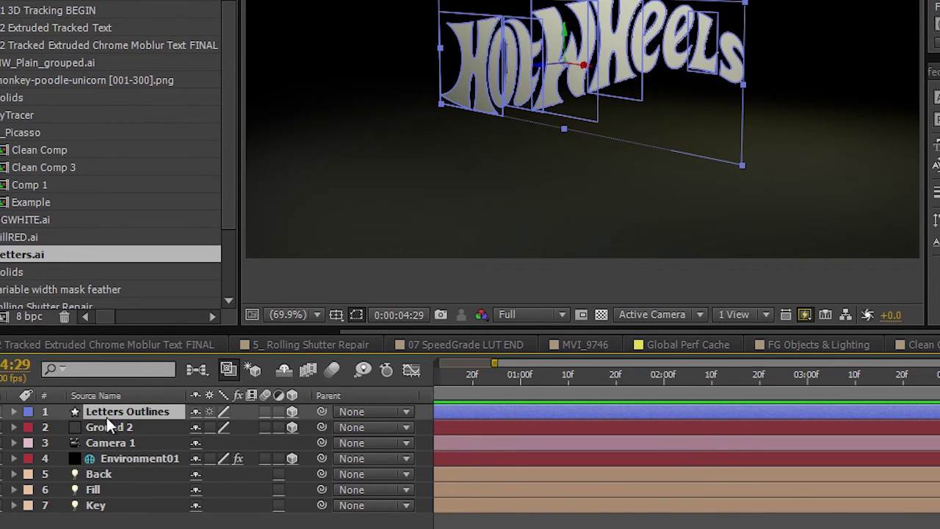
key(p)
drag(253, 433, 136, 433)
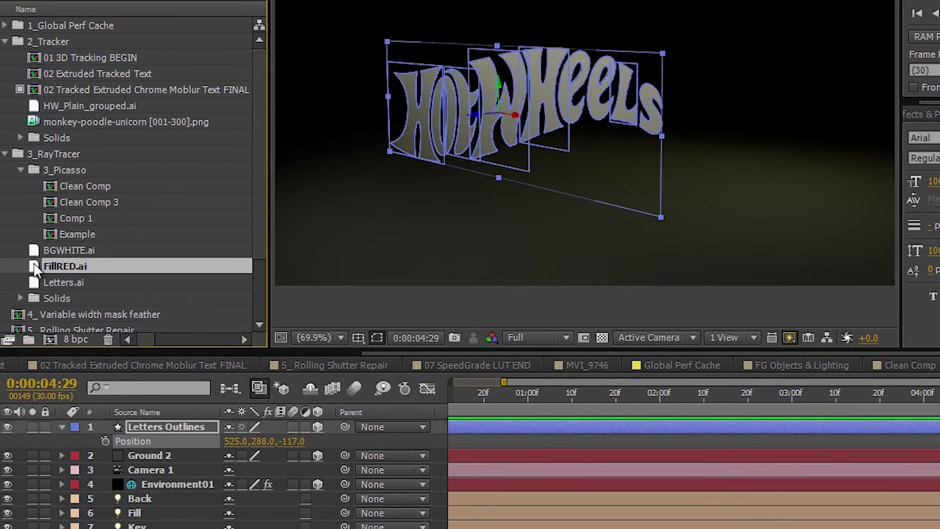
Add FillRED.ai, convert it to shapes, delete the original, and make it 3D.
drag(111, 414, 112, 425)
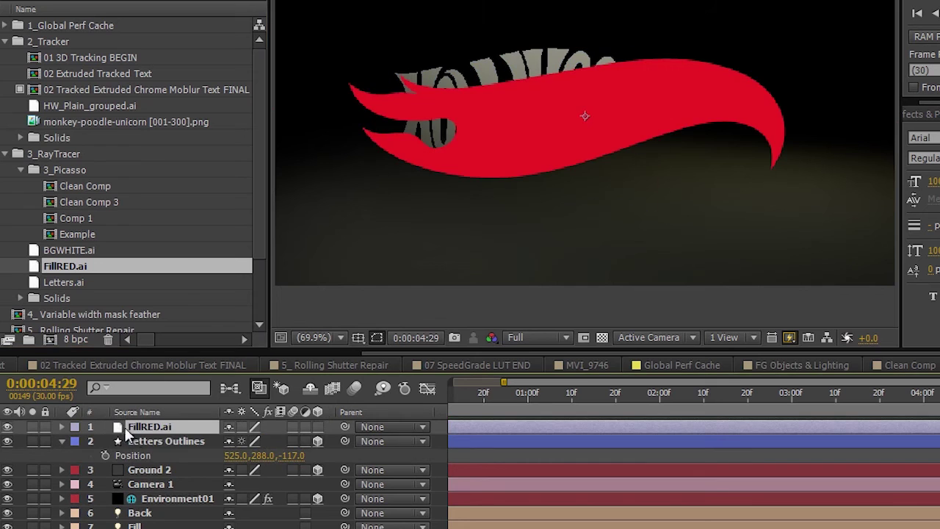
right_click(119, 428)
click(188, 446)
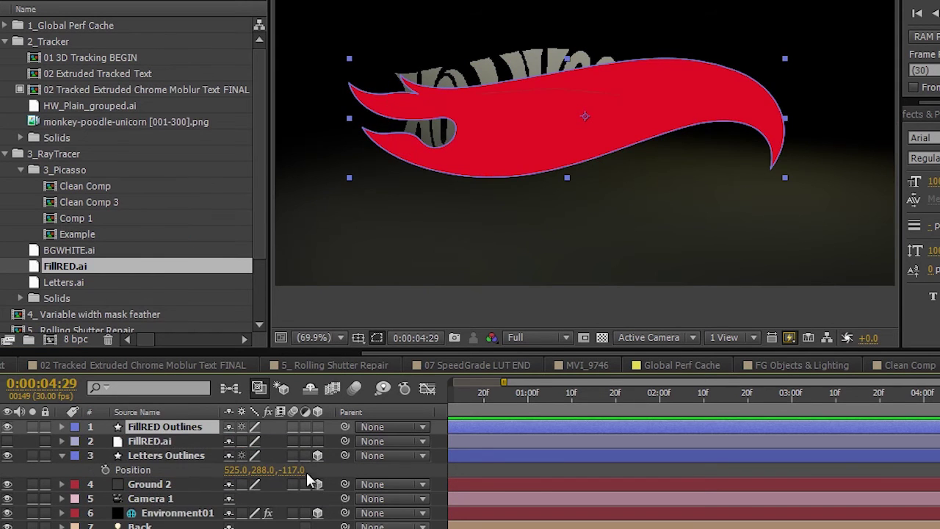
click(140, 441)
key(Delete)
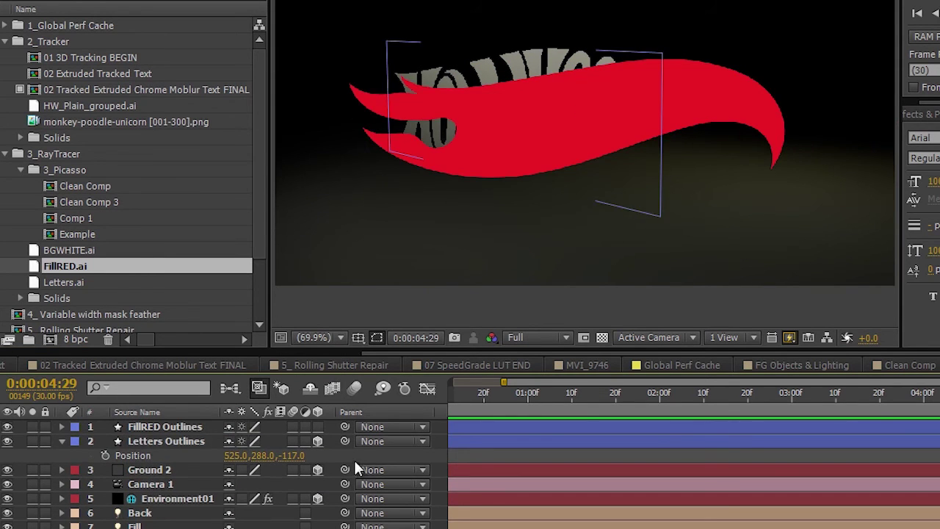
click(317, 427)
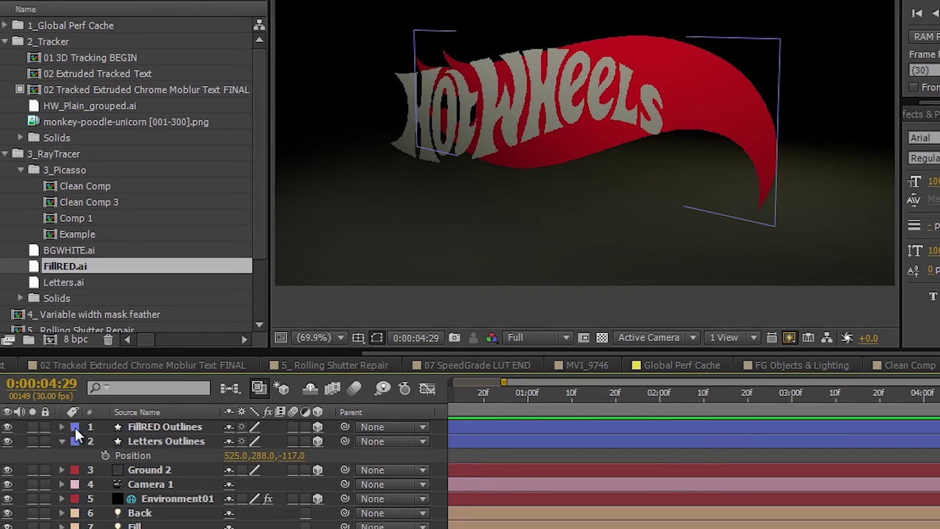
Set FillRED Outlines' position Z to -97, placing it at 525, 288, -97.
key(p)
key(p)
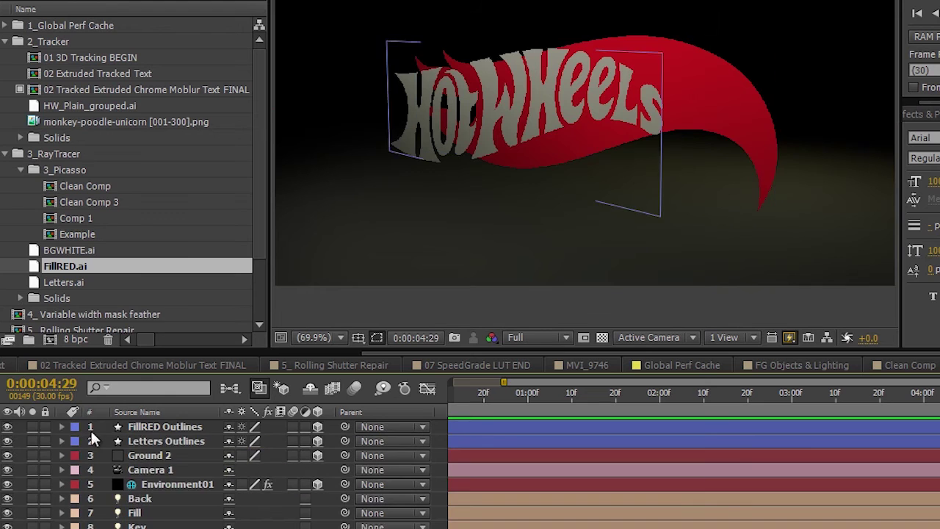
click(144, 425)
key(p)
drag(286, 441, 216, 443)
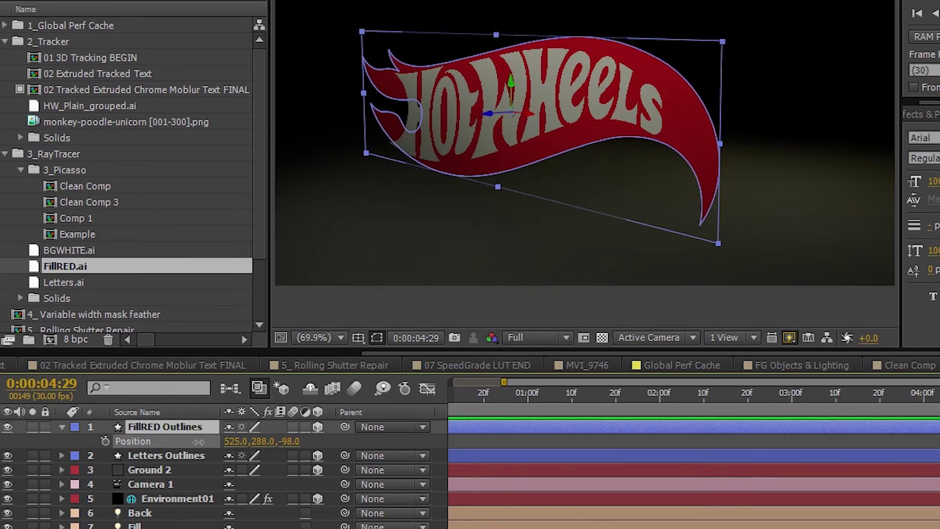
click(79, 236)
click(55, 279)
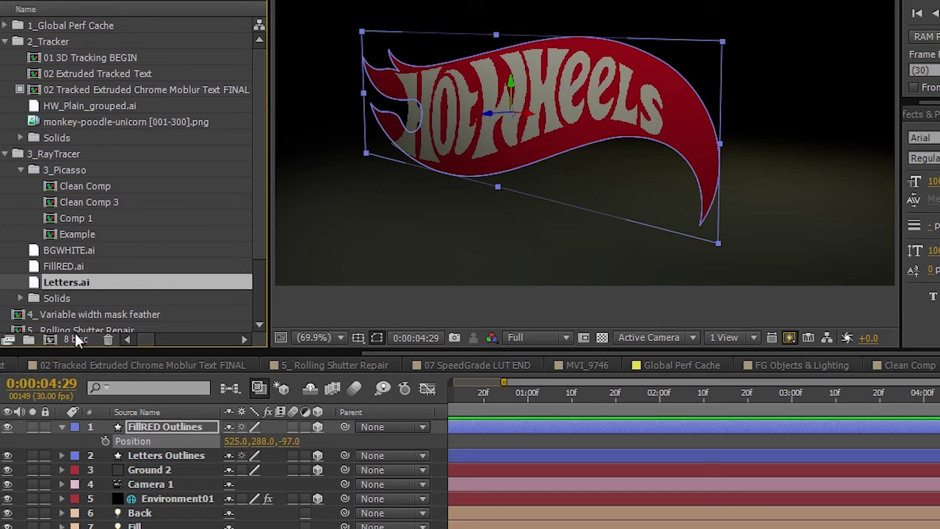
Add BGWHITE.ai as a 3D layer, convert it to shapes, and delete the original.
drag(35, 249, 110, 420)
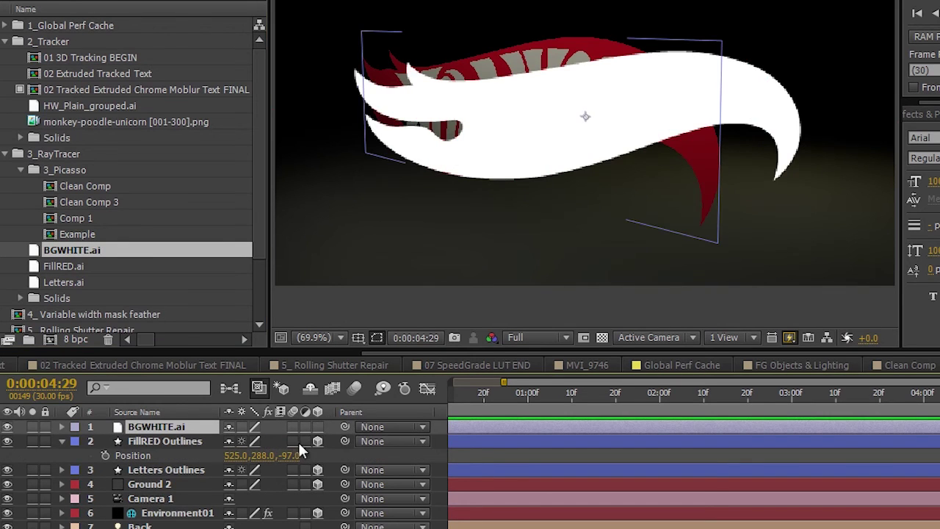
click(318, 427)
right_click(140, 427)
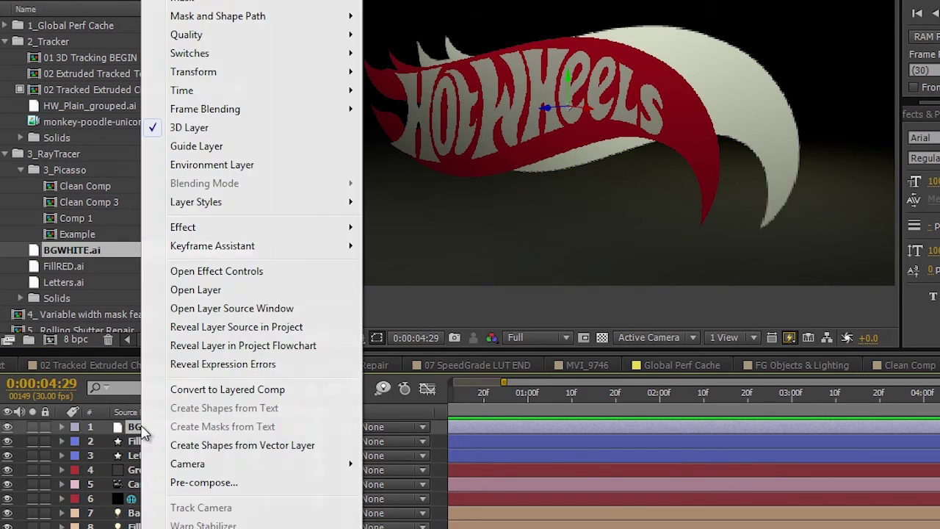
click(206, 446)
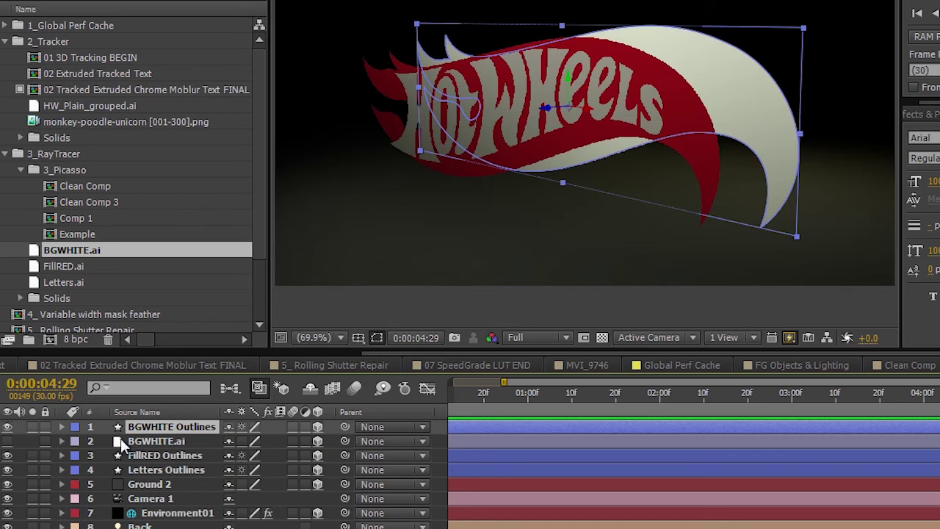
click(122, 440)
key(Delete)
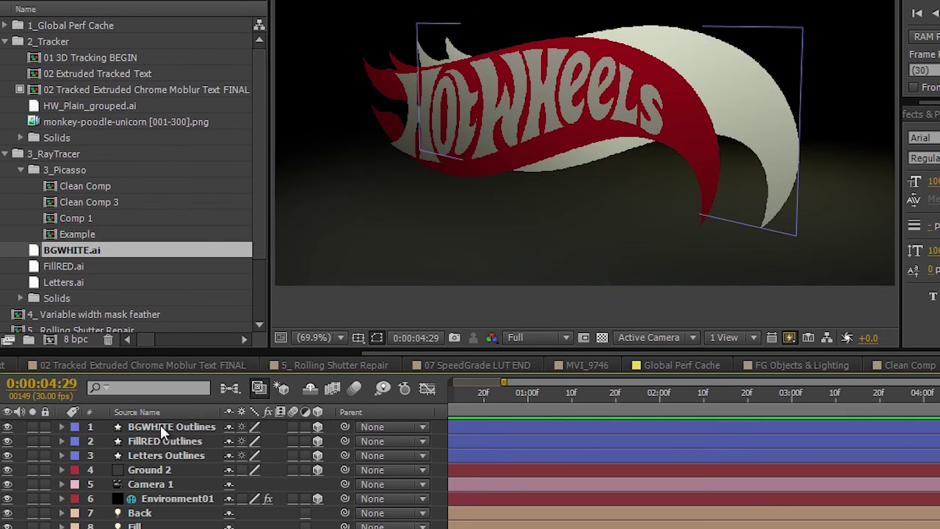
Select the BGWHITE, FillRED and Letters Outlines layers together and expand their properties.
click(161, 429)
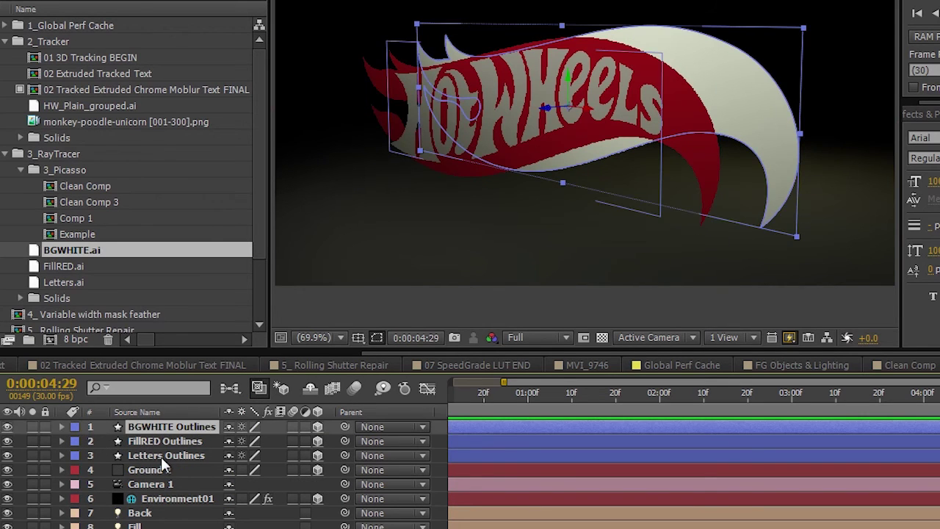
shift+click(161, 456)
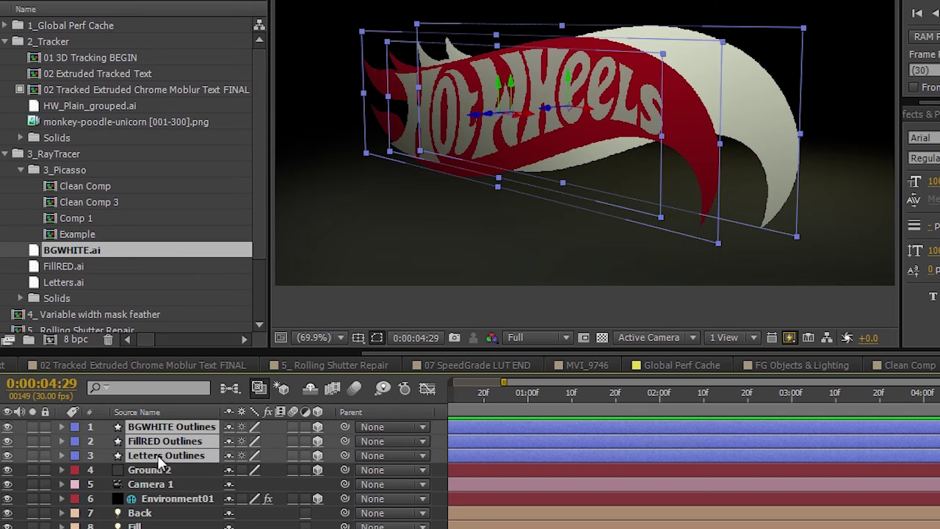
click(61, 426)
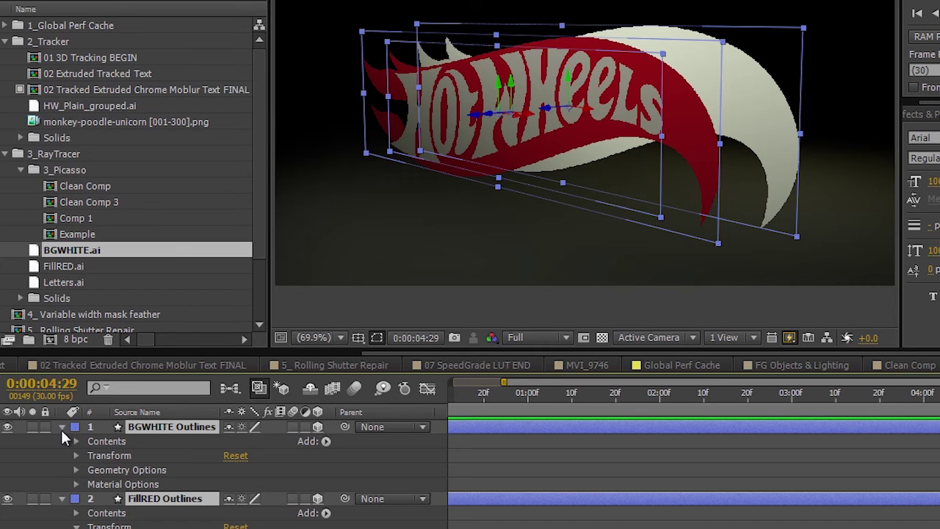
Set Extrusion Depth to 16 on all three logo layers, then deselect them.
click(75, 469)
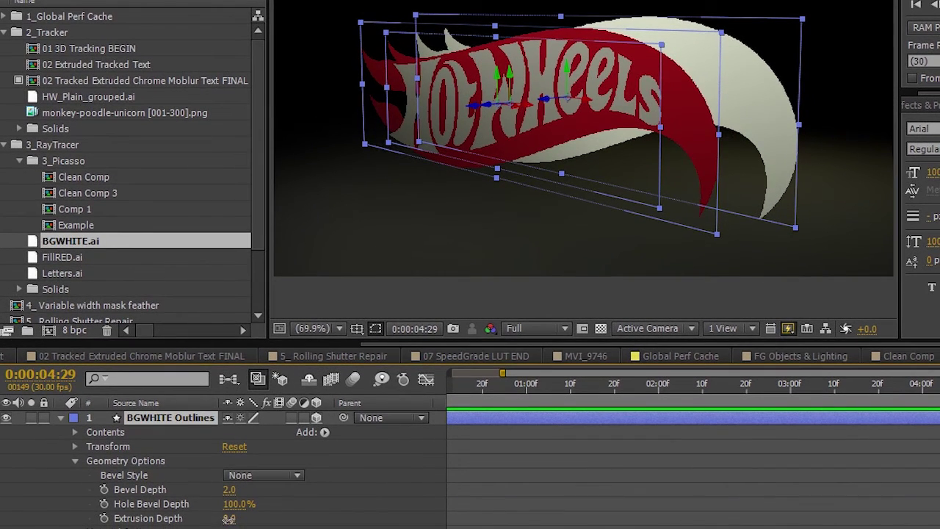
drag(226, 519, 238, 518)
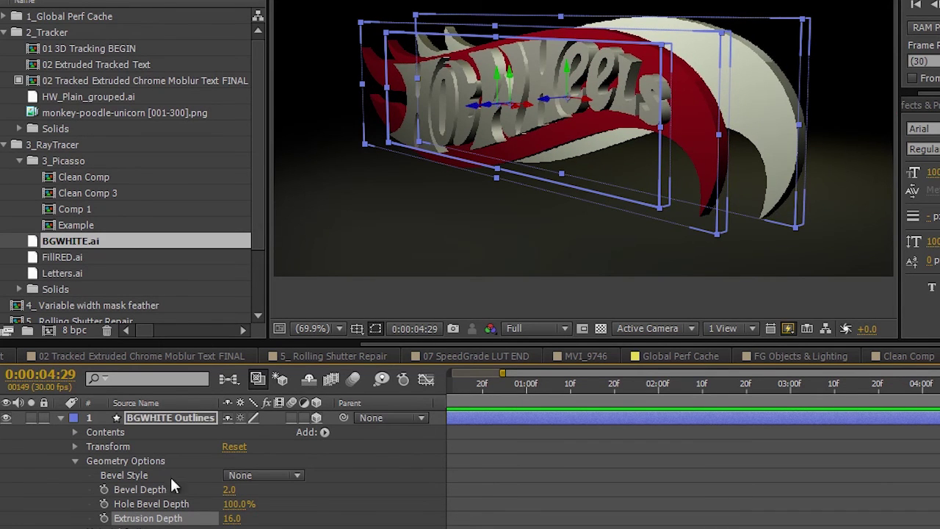
click(61, 418)
key(ctrl+shift+a)
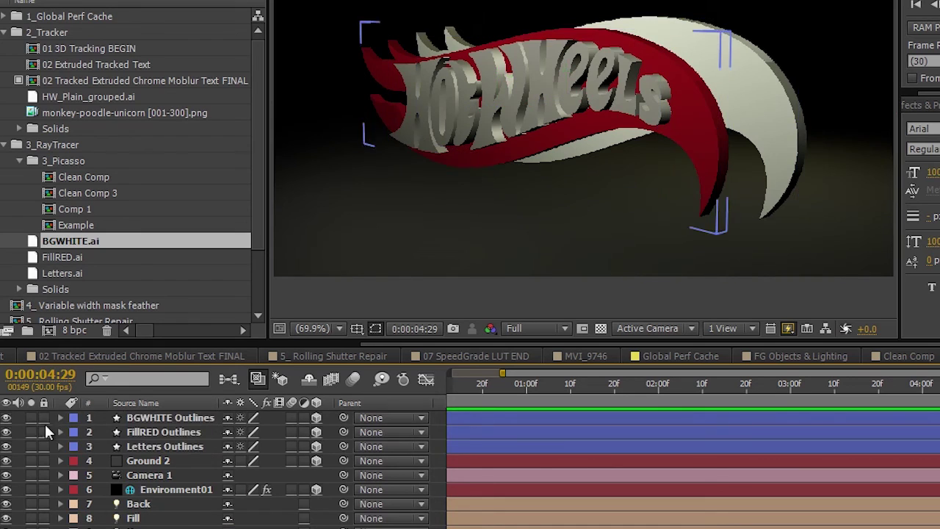
click(60, 432)
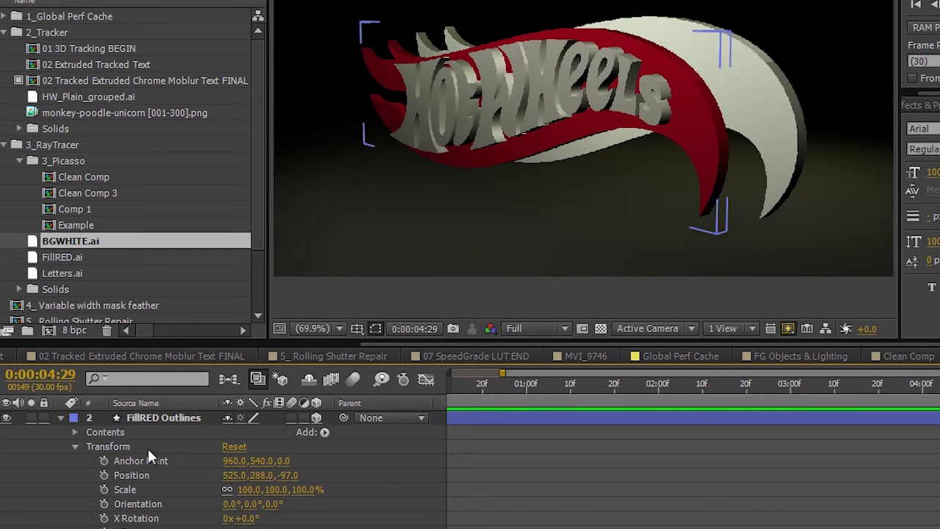
Nudge the red flame's position to 541, 290, -16.
click(60, 416)
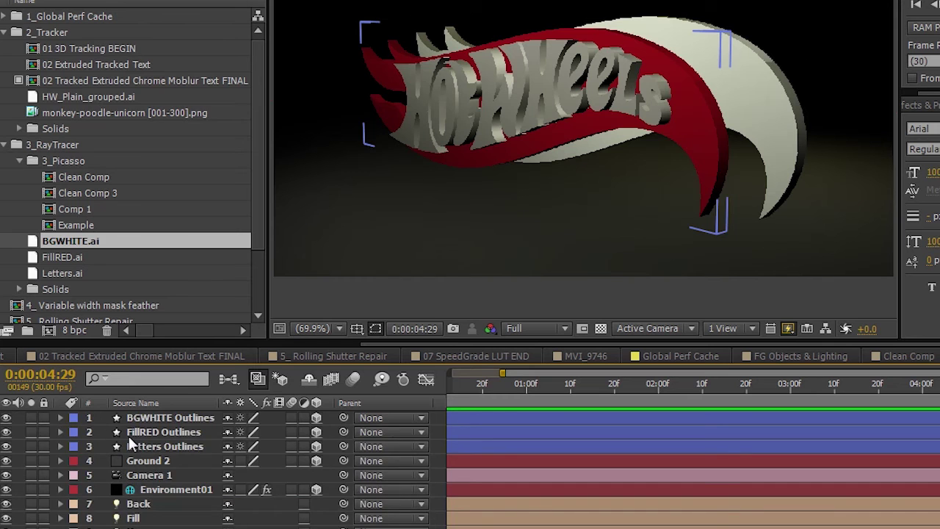
click(60, 431)
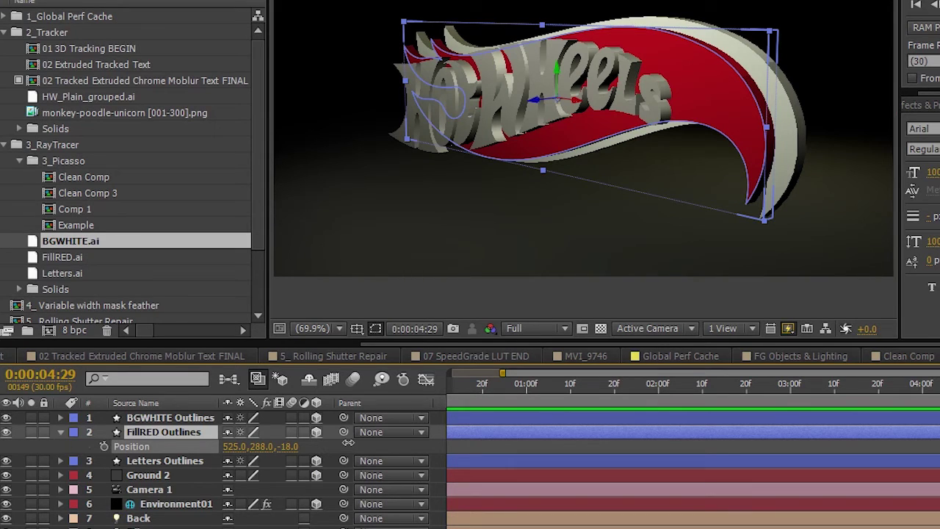
drag(348, 442, 347, 446)
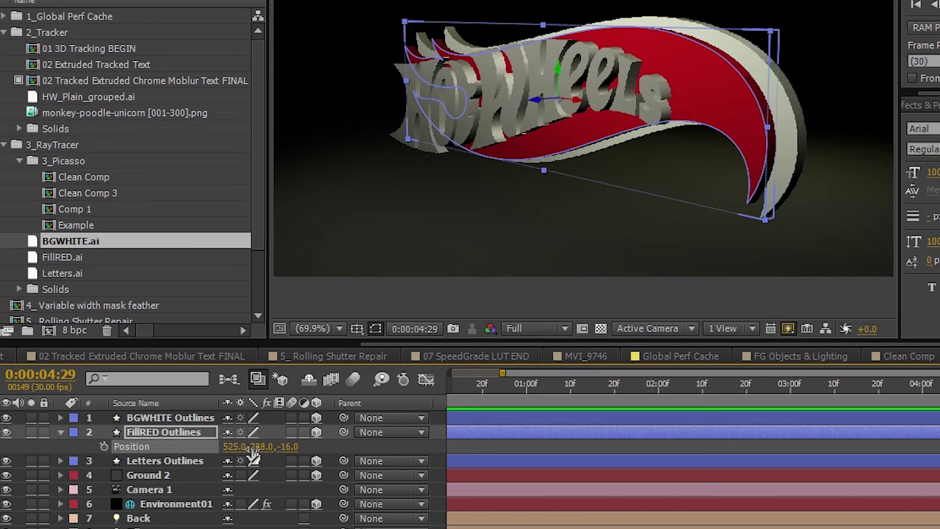
drag(253, 455, 239, 445)
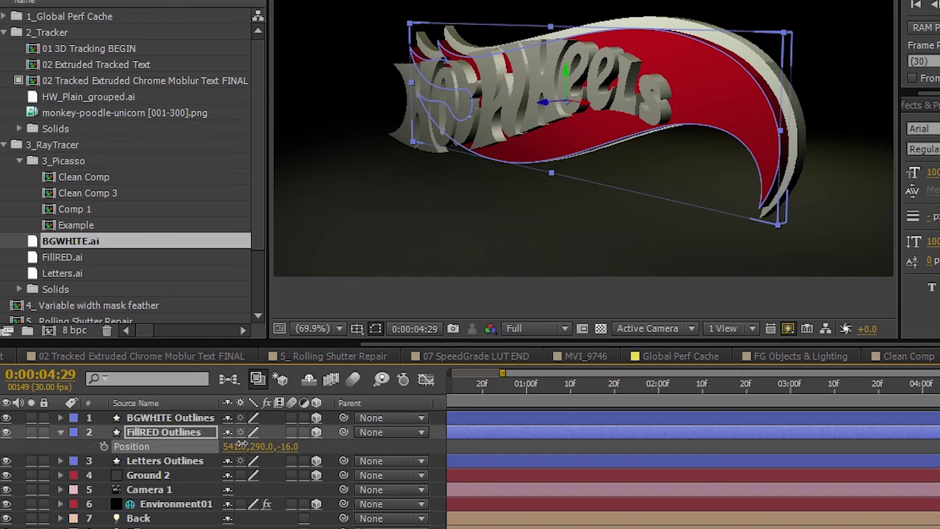
Move the letters to 560, 297, -25, just in front of the red flame.
click(125, 459)
key(p)
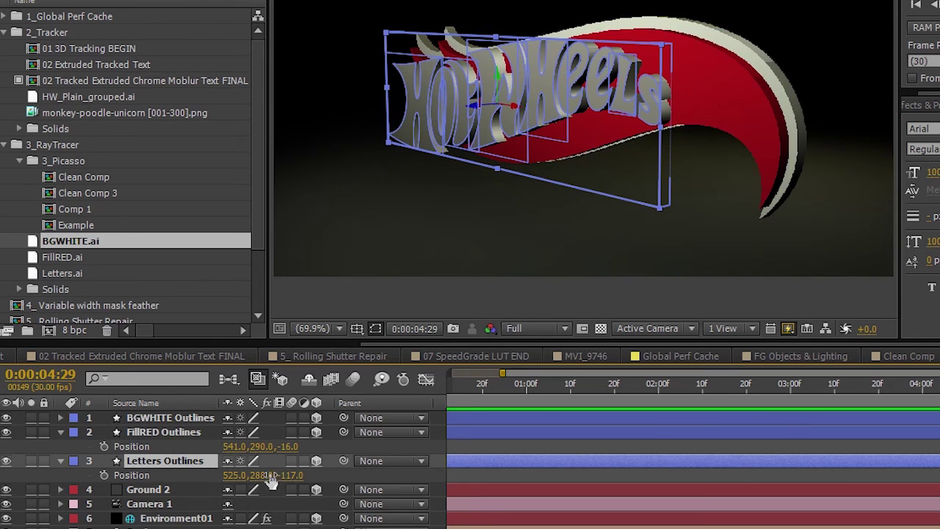
drag(290, 476, 359, 473)
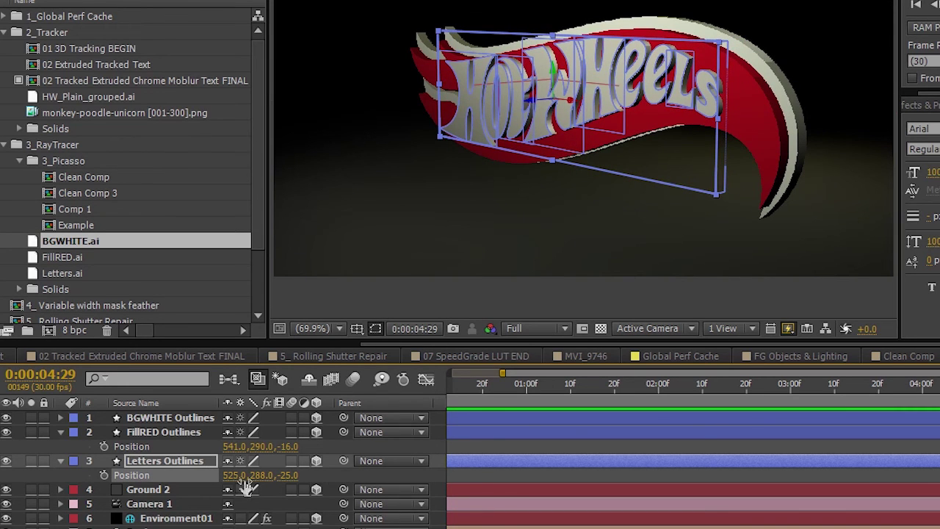
mouse_move(252, 475)
mouse_down()
mouse_move(281, 477)
mouse_move(242, 497)
mouse_move(206, 475)
mouse_move(270, 473)
mouse_move(253, 471)
mouse_up()
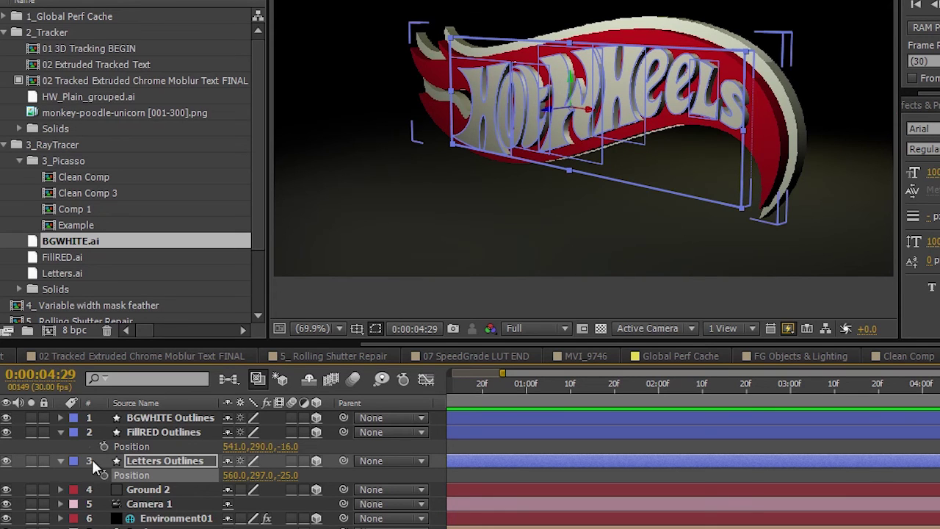
Give BGWHITE Outlines Casts Shadows On, 7% reflection intensity and 23% transparency.
click(58, 460)
click(61, 432)
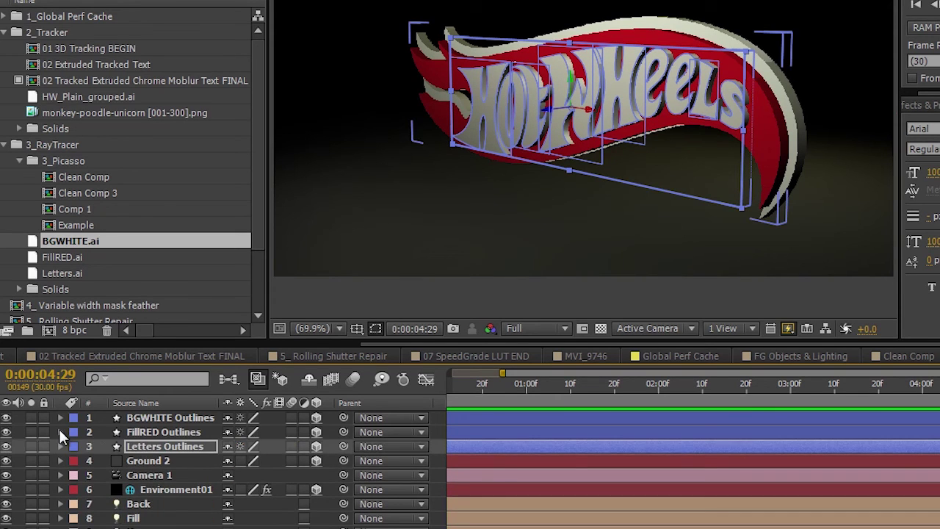
click(142, 417)
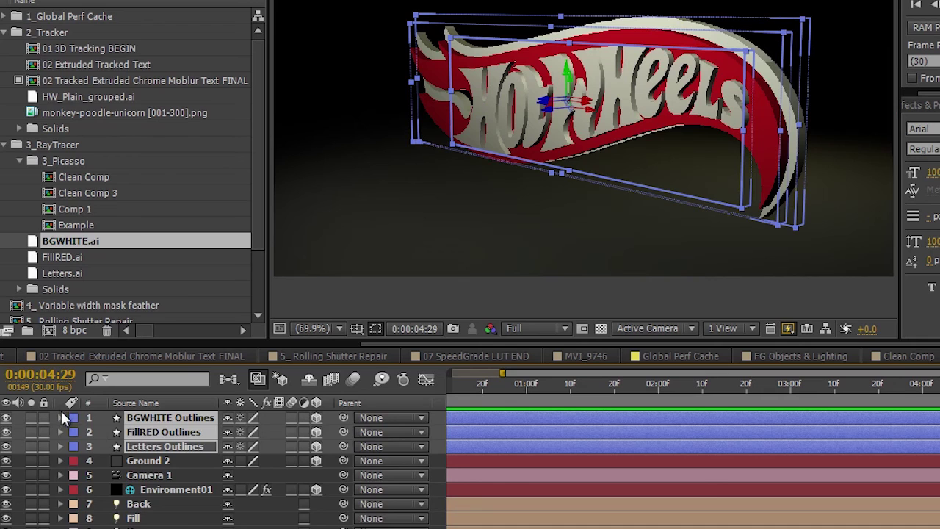
click(60, 418)
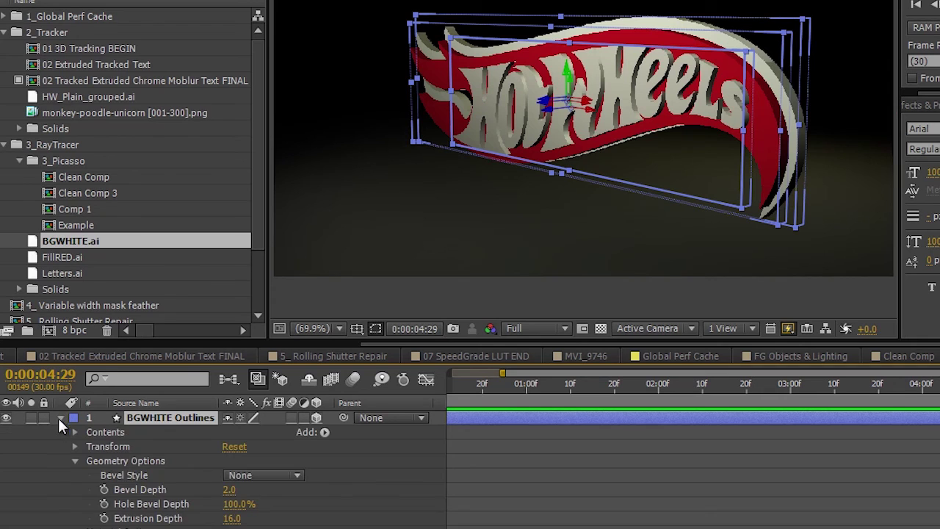
click(74, 461)
click(75, 475)
scroll(231, 474, down, 2)
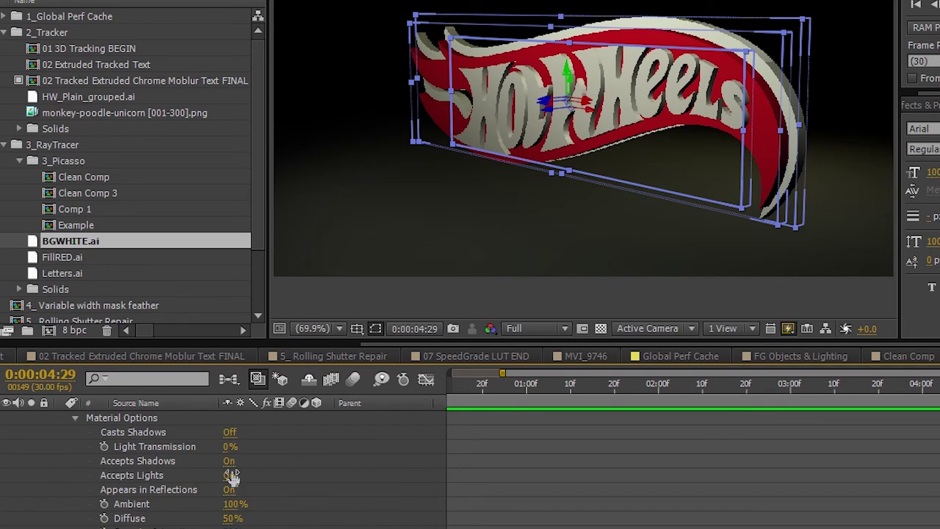
click(231, 432)
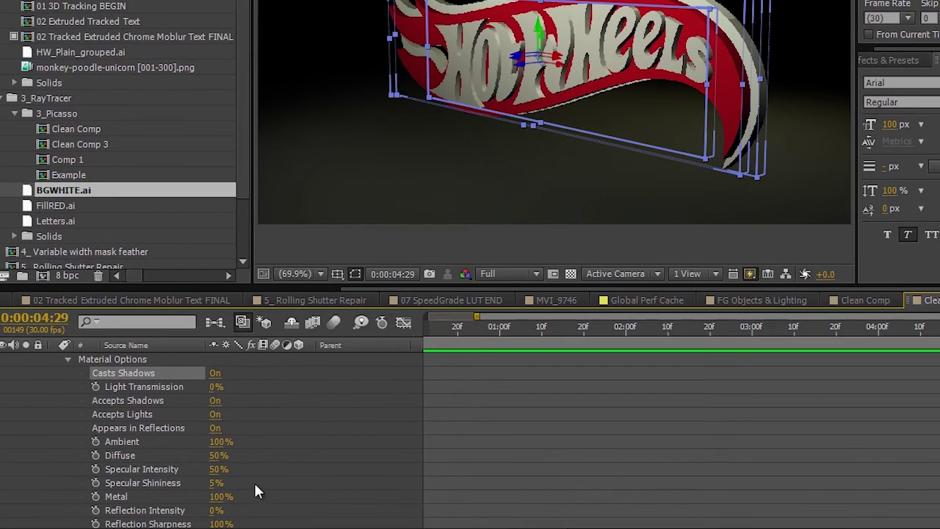
scroll(254, 483, down, 1)
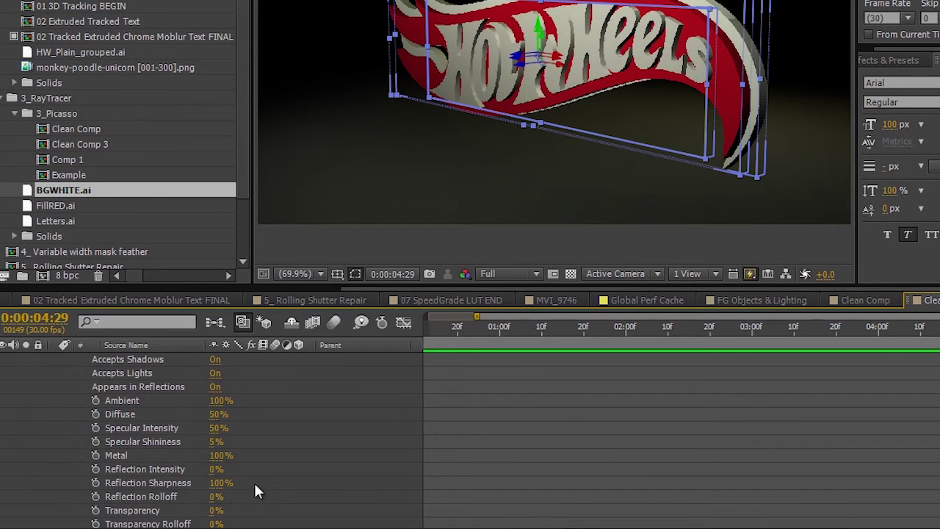
drag(216, 469, 221, 469)
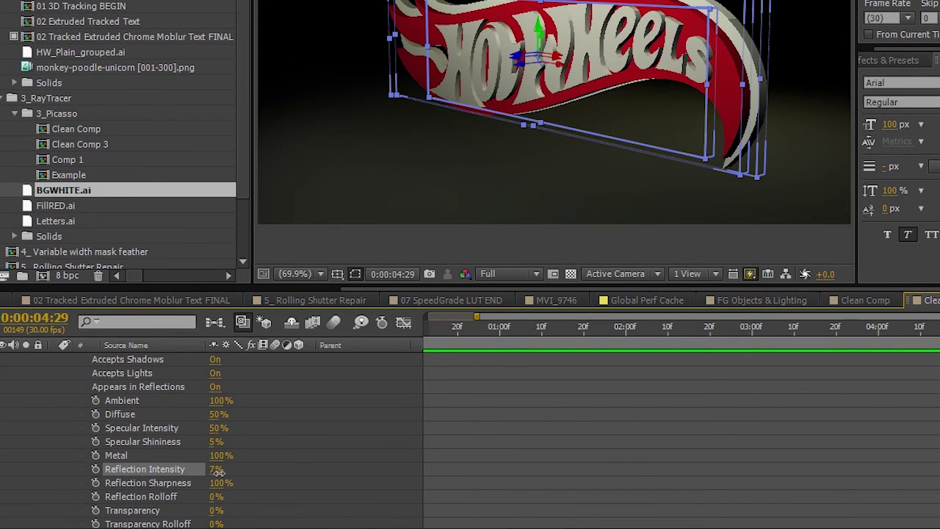
drag(221, 511, 262, 520)
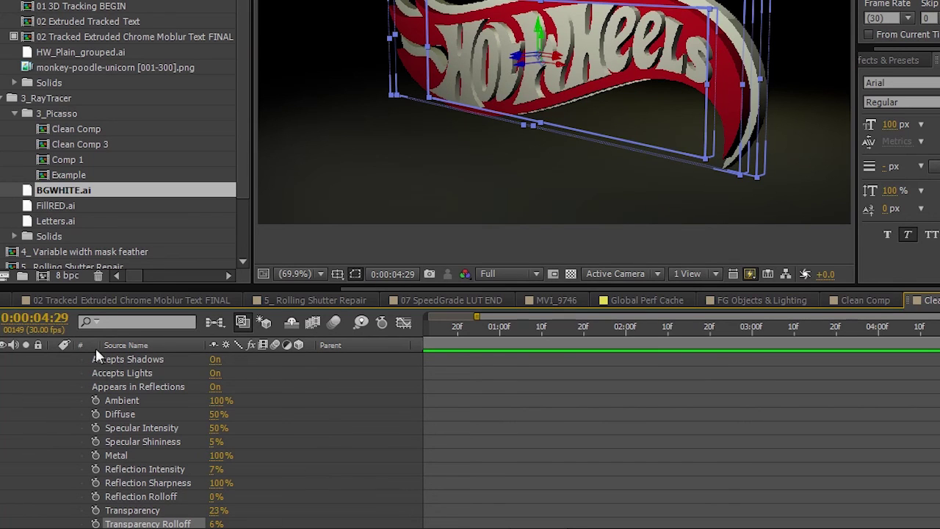
scroll(163, 418, down, 3)
Set preview quality to Draft and deselect layers to see the shadow and floor reflection.
scroll(159, 413, up, 5)
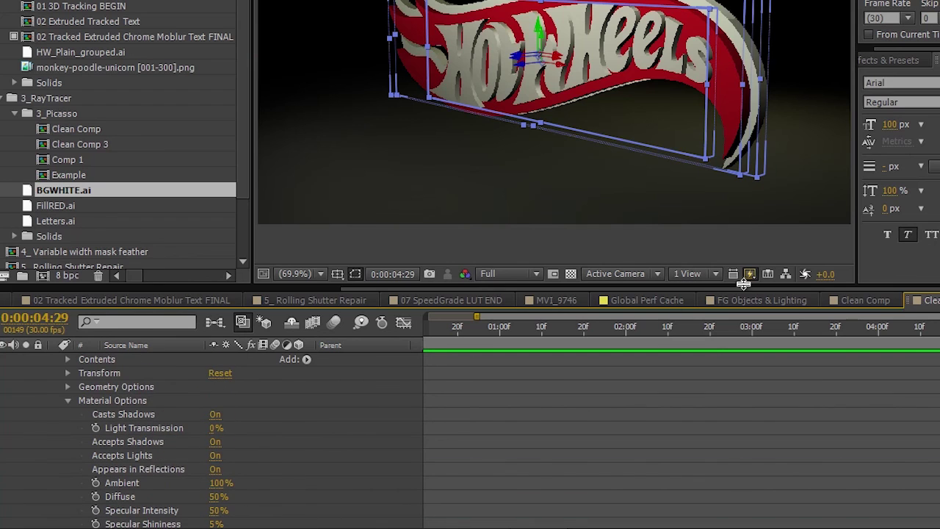
click(750, 274)
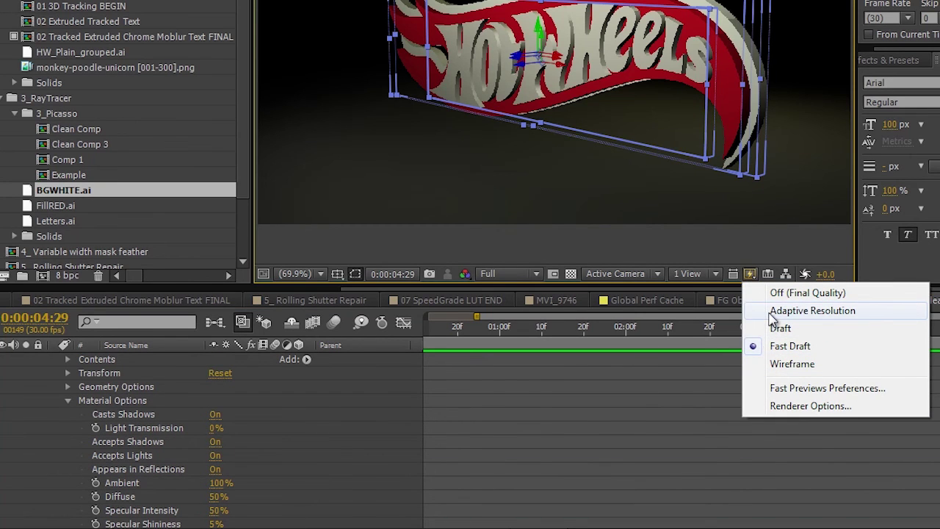
click(770, 326)
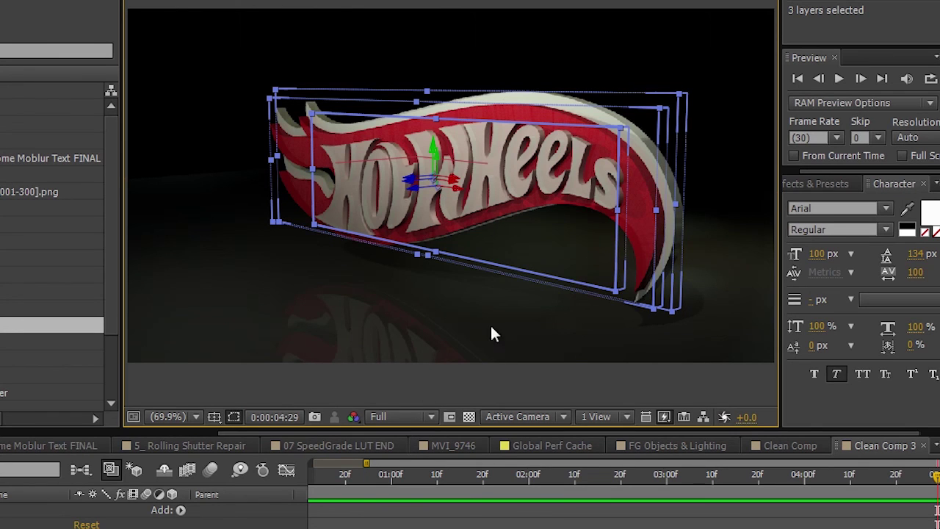
click(408, 321)
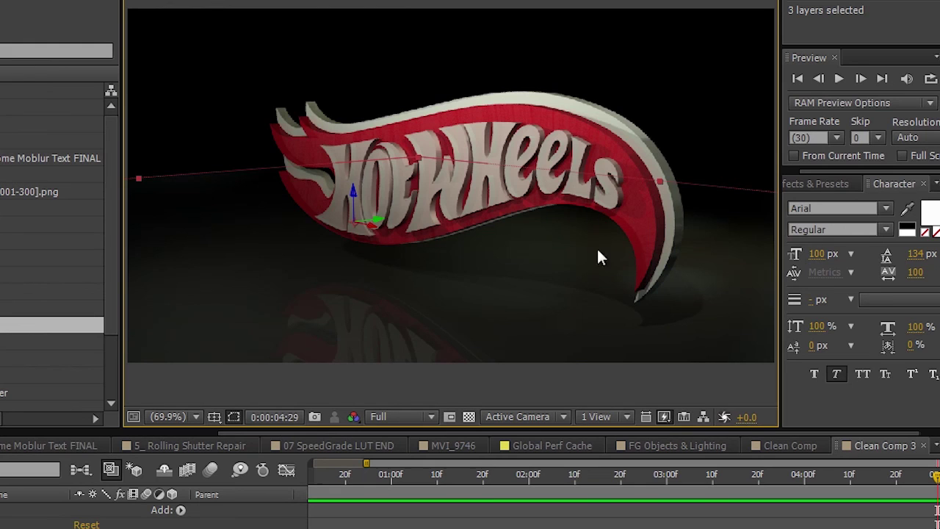
Set Clean Comp 3's ray-tracing quality to 6 in the renderer options.
key(ctrl+k)
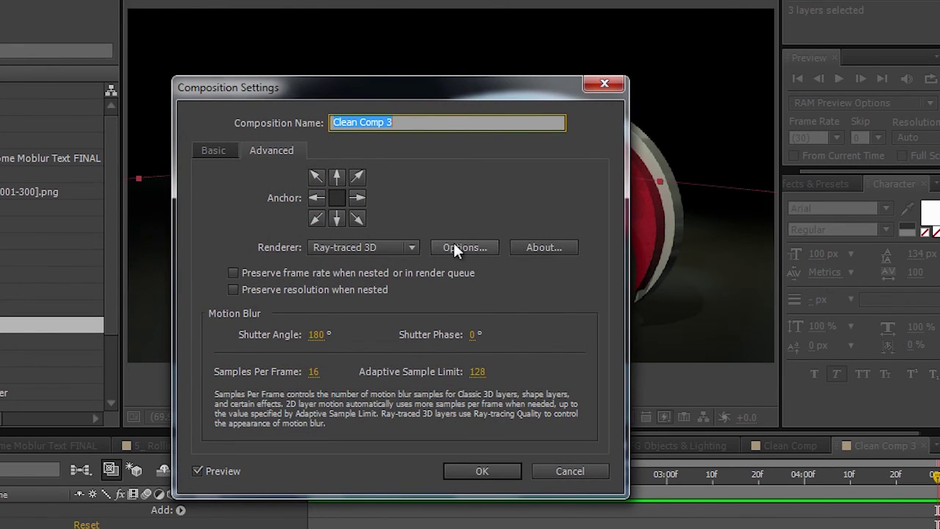
click(454, 245)
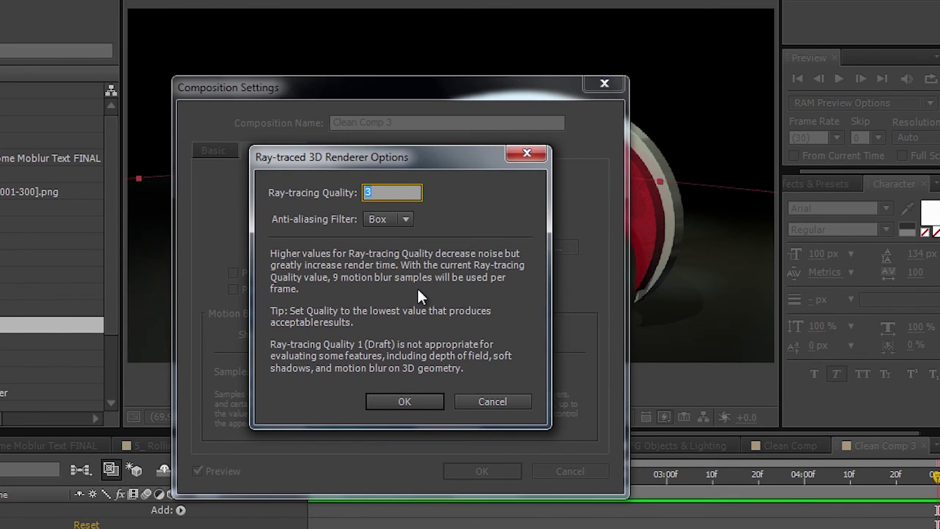
text(6)
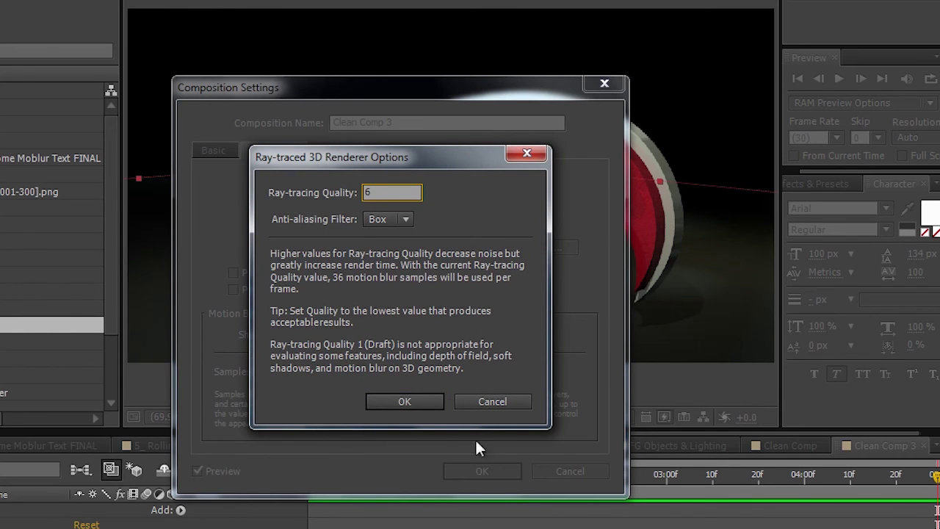
click(387, 403)
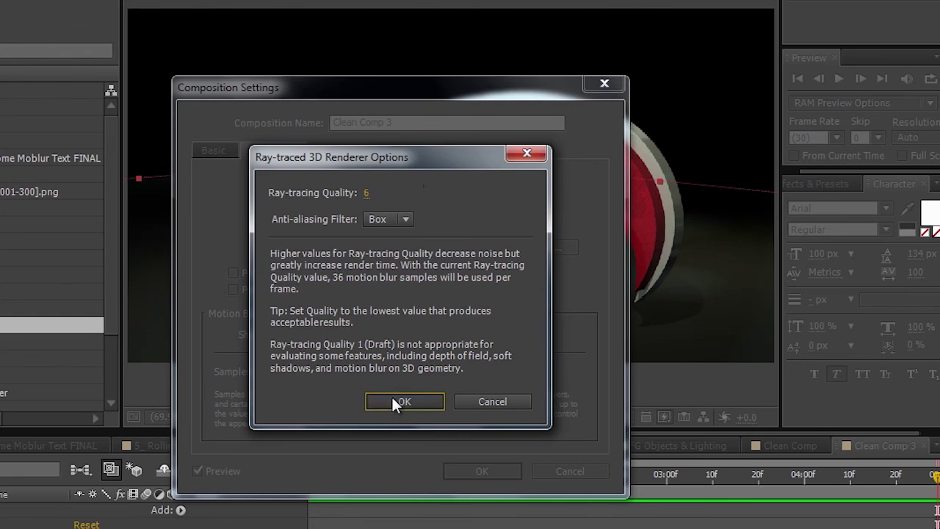
Confirm the Composition Settings so the logo re-renders at ray-tracing quality 6.
click(479, 471)
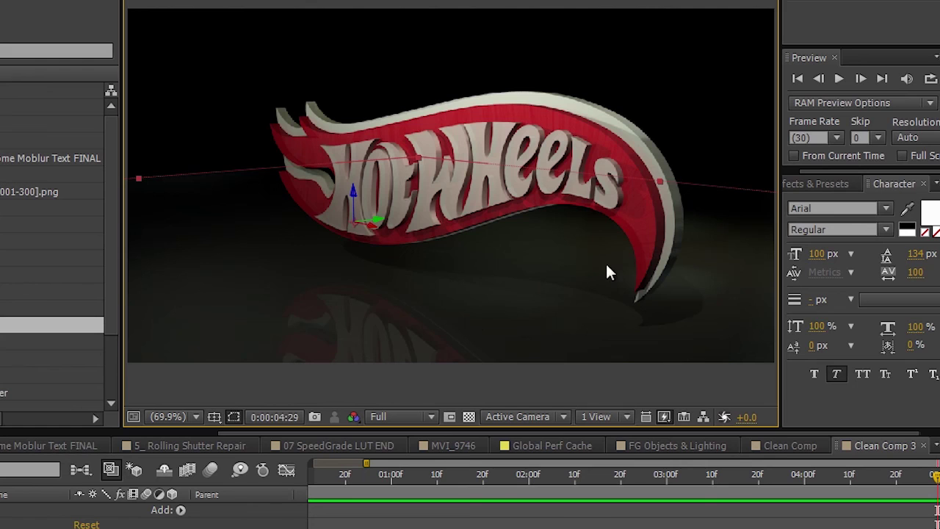
Set the Composition viewer magnification to 100%.
click(193, 417)
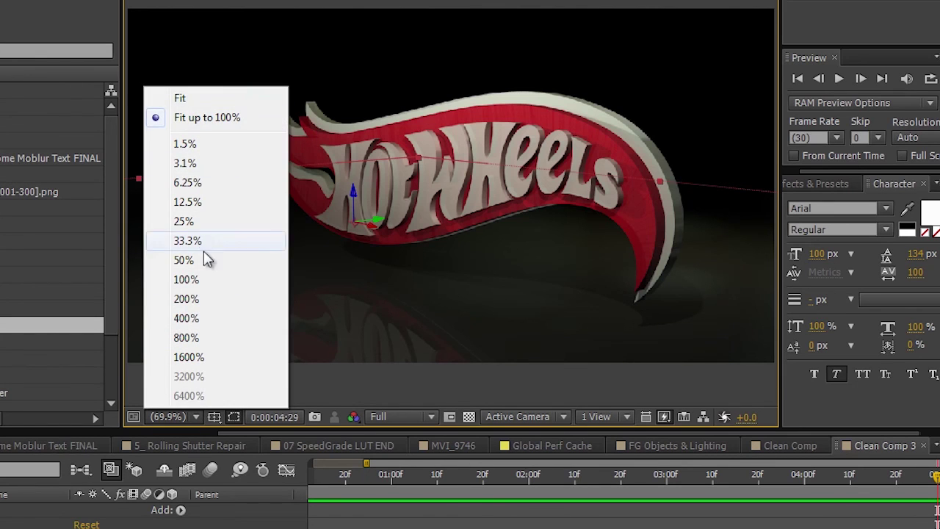
click(192, 279)
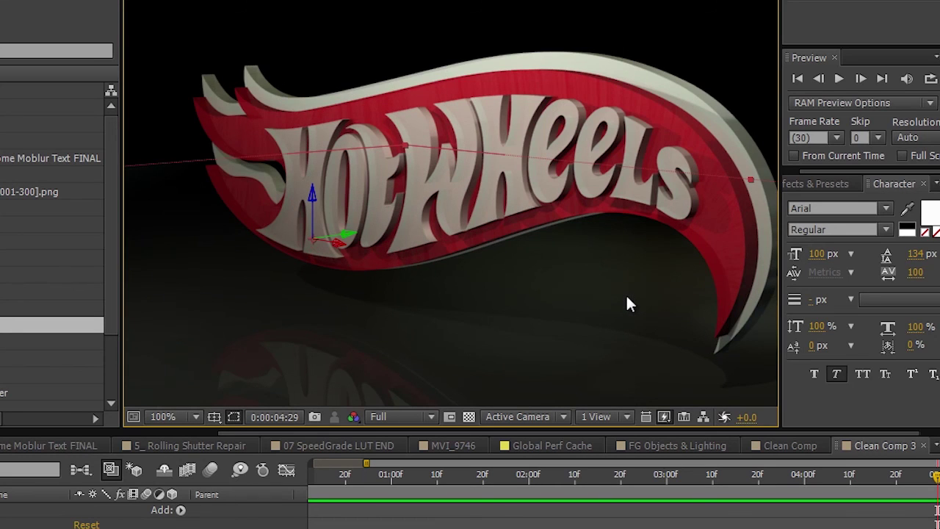